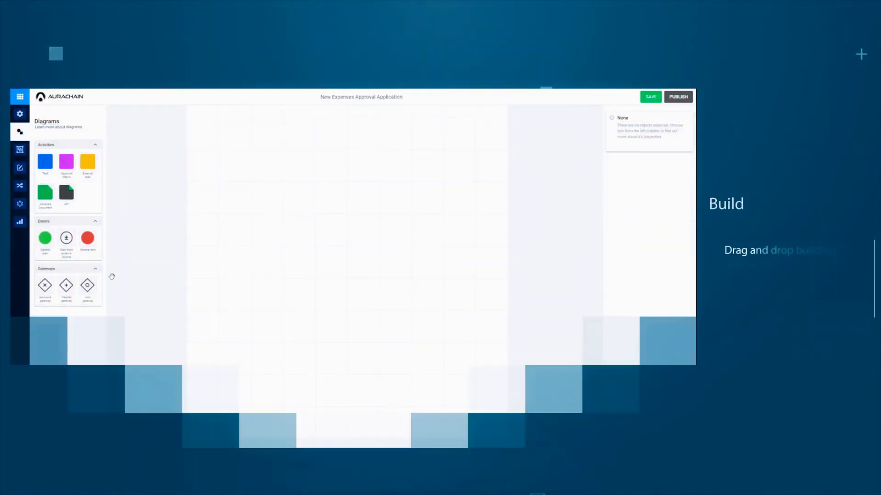
- Place a General start event on the canvas with a Task activity below it, and connect the start to the task
{"action": "left_click_drag", "start_coordinate": [50, 242], "coordinate": [338, 169]}
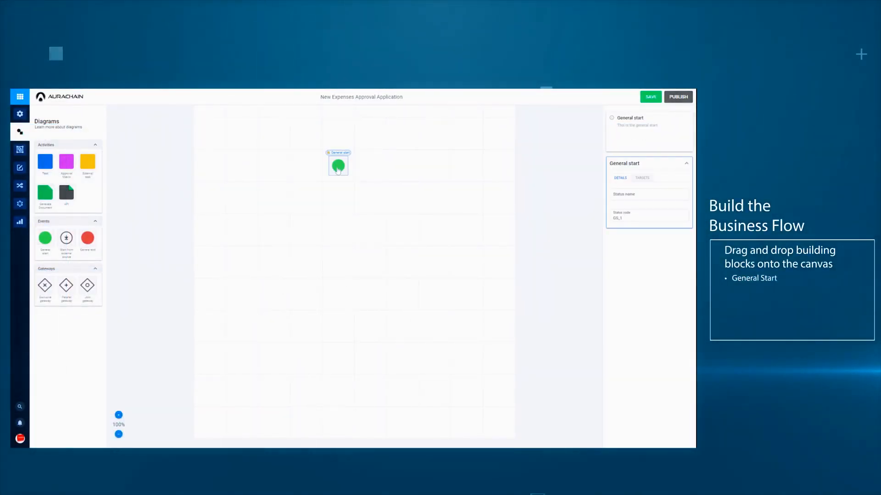
{"action": "left_click_drag", "start_coordinate": [50, 167], "coordinate": [346, 230]}
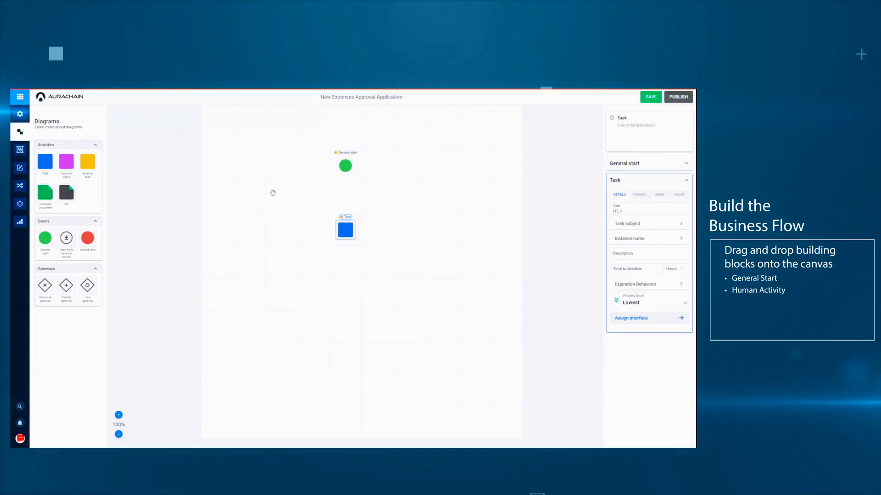
{"action": "left_click", "coordinate": [346, 176]}
{"action": "left_click_drag", "start_coordinate": [346, 176], "coordinate": [346, 227]}
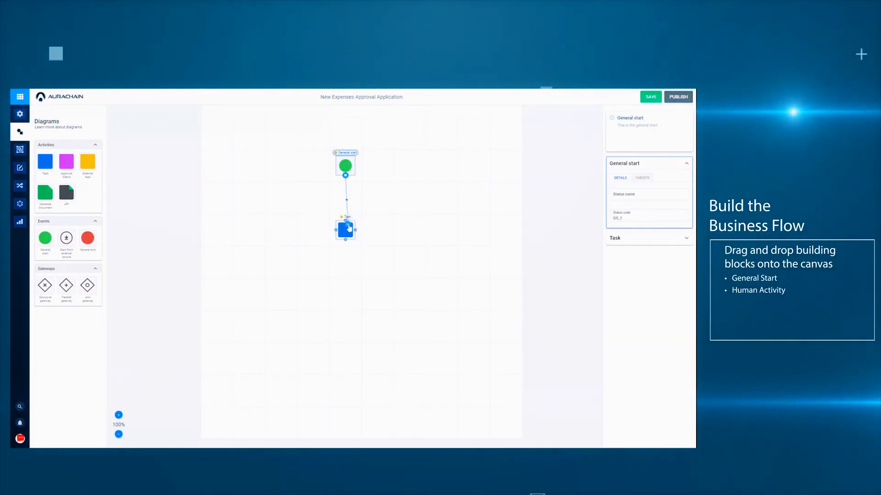
- Add an Approval Matrix and a Generate Document activity below the task, and connect them in sequence
{"action": "left_click_drag", "start_coordinate": [71, 167], "coordinate": [353, 288]}
{"action": "left_click", "coordinate": [354, 239]}
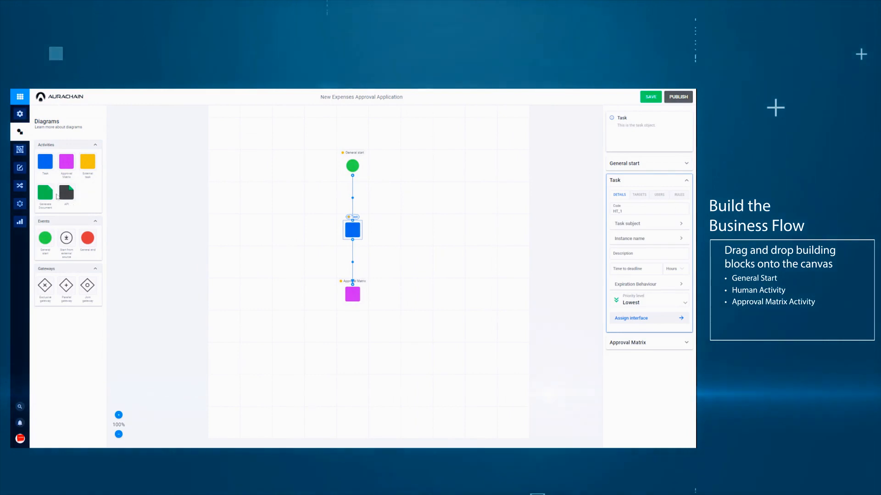
{"action": "left_click_drag", "start_coordinate": [45, 193], "coordinate": [352, 353]}
{"action": "left_click", "coordinate": [354, 297]}
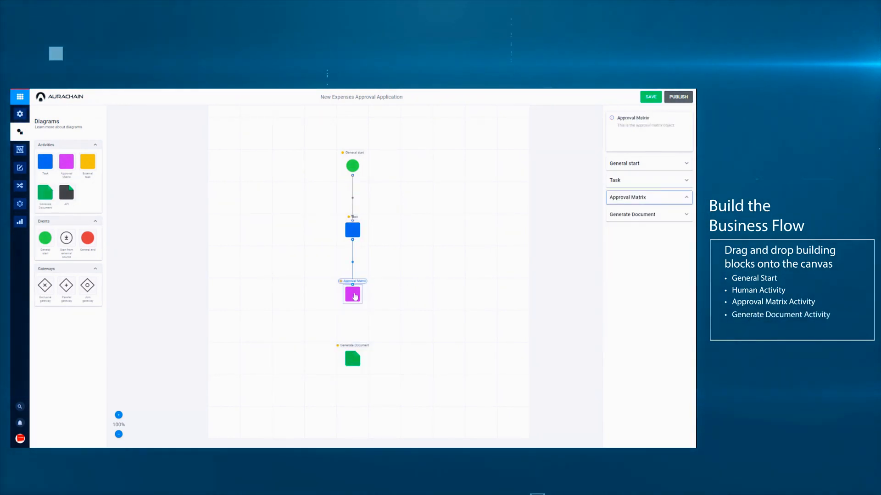
{"action": "left_click_drag", "start_coordinate": [353, 306], "coordinate": [354, 326]}
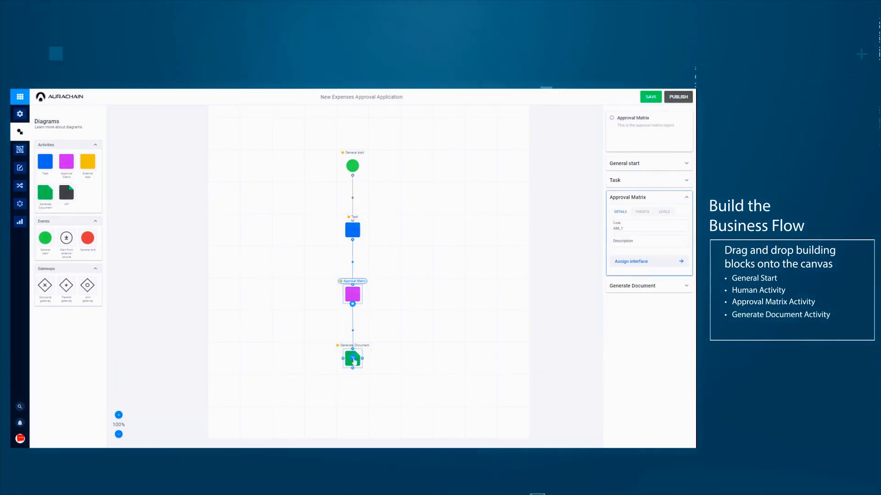
- Add two General end events beside the flow, and connect Generate Document and Approval Matrix to them
{"action": "left_click_drag", "start_coordinate": [89, 243], "coordinate": [292, 358]}
{"action": "left_click_drag", "start_coordinate": [100, 244], "coordinate": [303, 294]}
{"action": "left_click", "coordinate": [365, 359]}
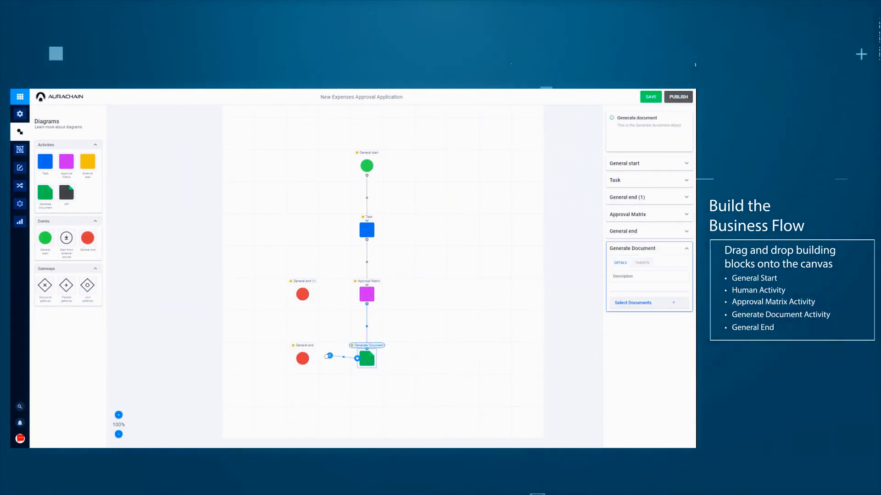
{"action": "left_click", "coordinate": [369, 298]}
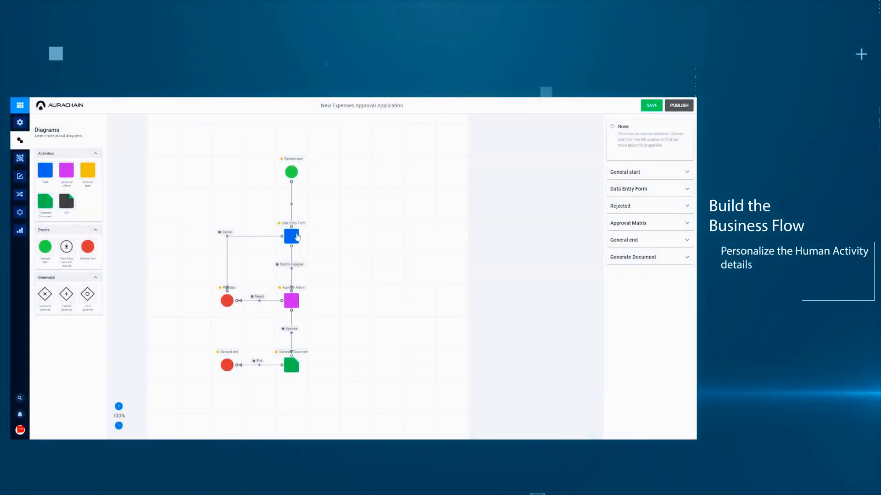
- Give the Data Entry Form task the custom instance name "Fill in Request" and save it
{"action": "left_click", "coordinate": [297, 237]}
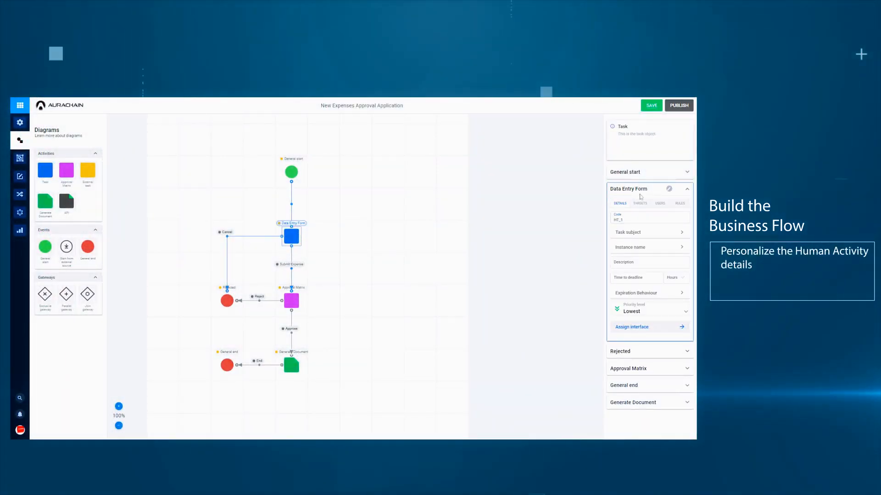
{"action": "left_click", "coordinate": [640, 249]}
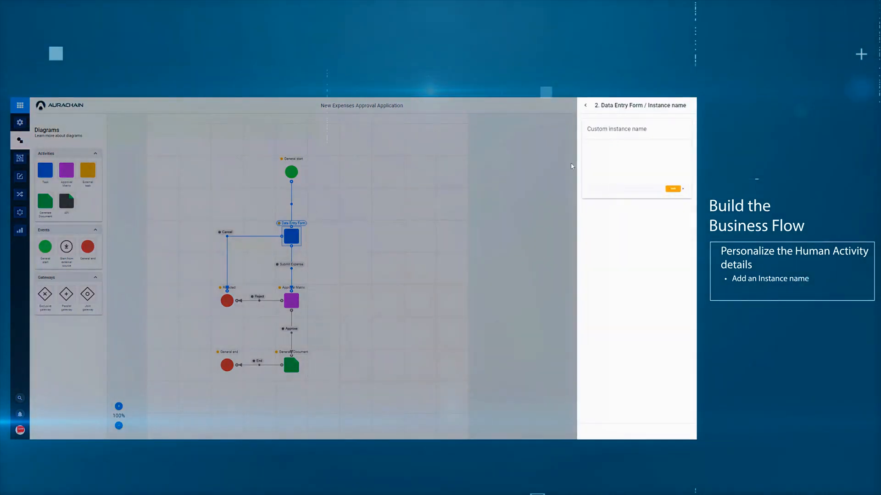
{"action": "type", "text": "F"}
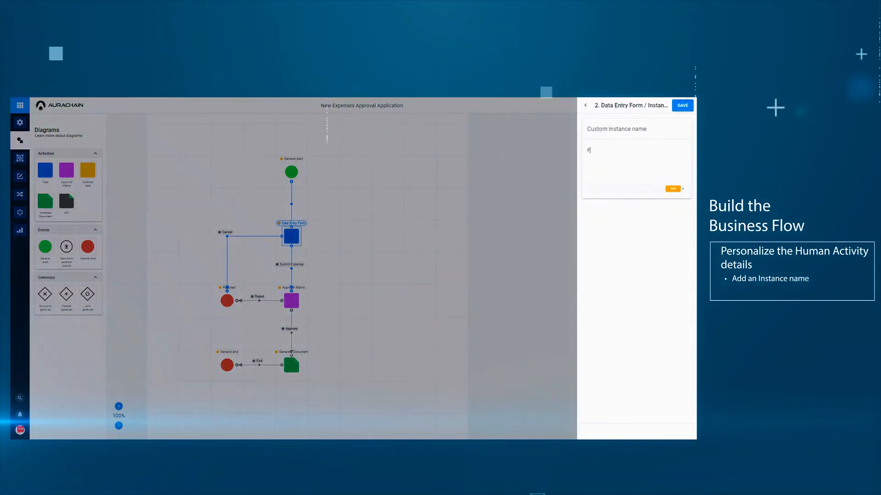
{"action": "type", "text": "ill in Re"}
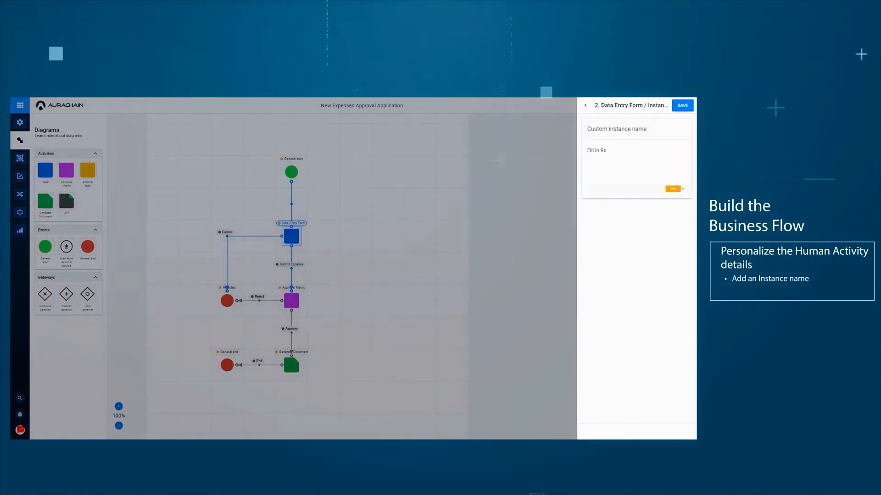
{"action": "type", "text": "quest"}
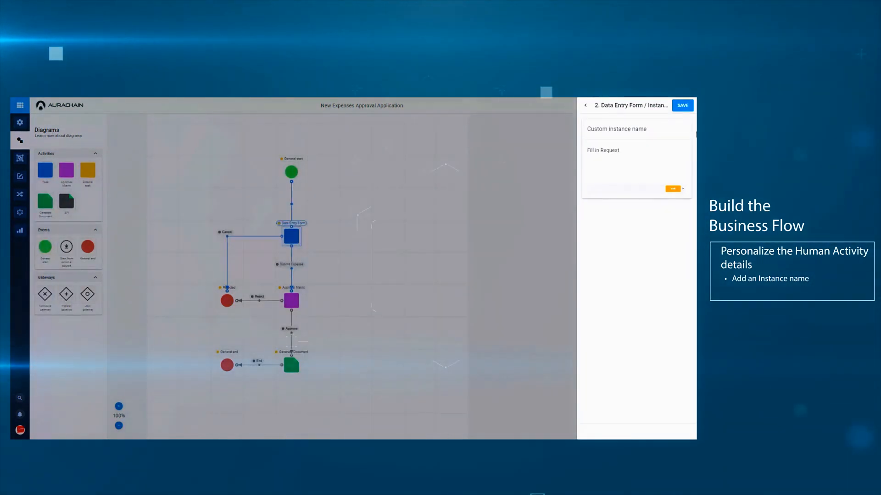
{"action": "left_click", "coordinate": [683, 105]}
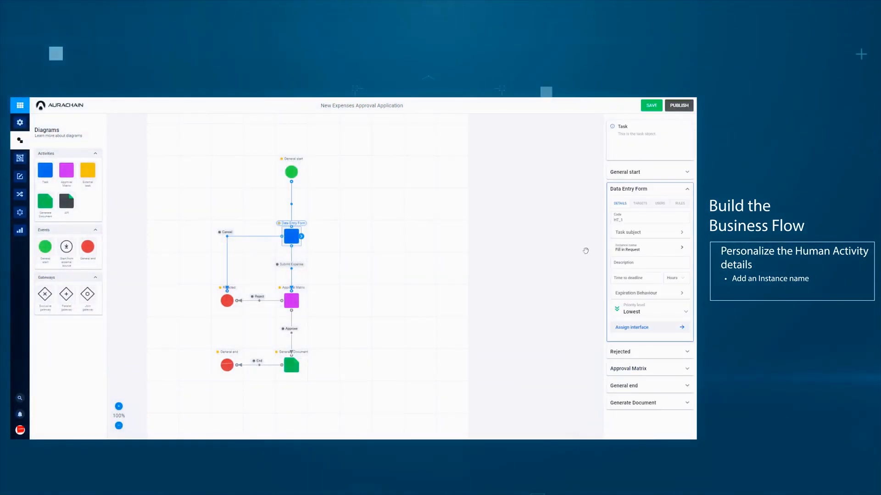
- Set the Data Entry Form task's time to deadline to 8 and open the choice of its time unit
{"action": "left_click", "coordinate": [636, 278]}
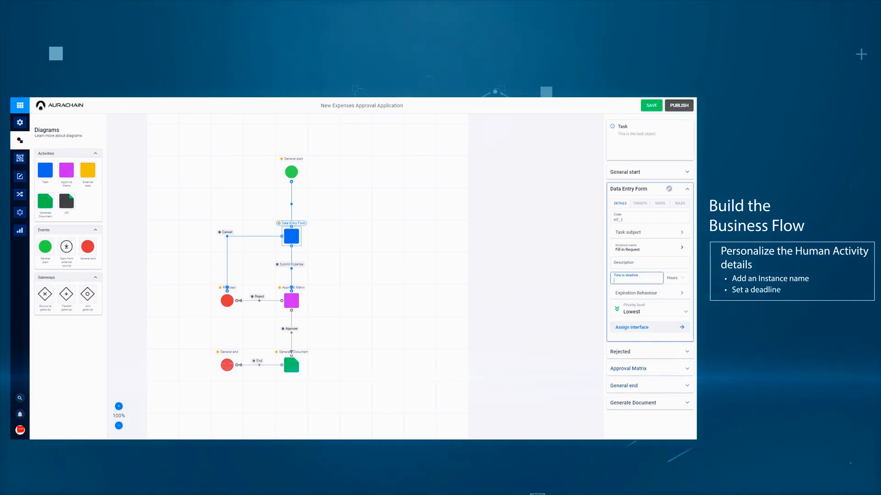
{"action": "type", "text": "8"}
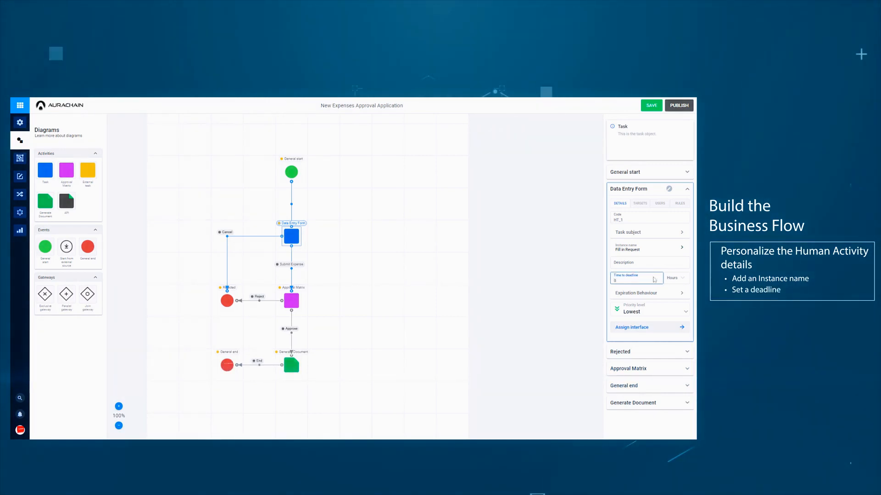
{"action": "left_click", "coordinate": [678, 278]}
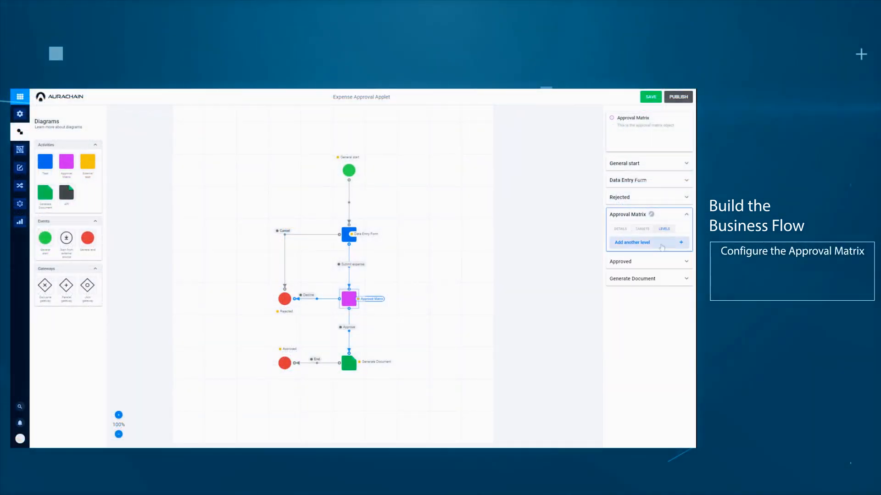
- Add another level to the Approval Matrix and name it "Level 1"
{"action": "left_click", "coordinate": [665, 243]}
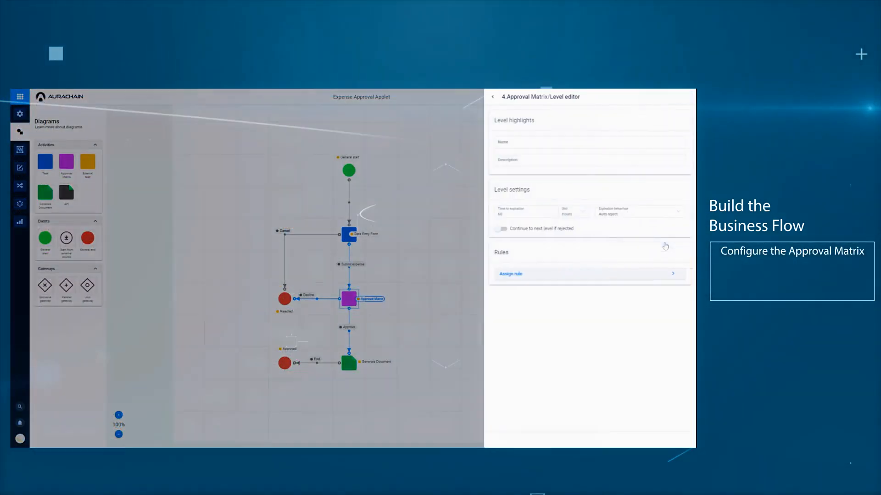
{"action": "left_click", "coordinate": [551, 142]}
{"action": "type", "text": "Lev"}
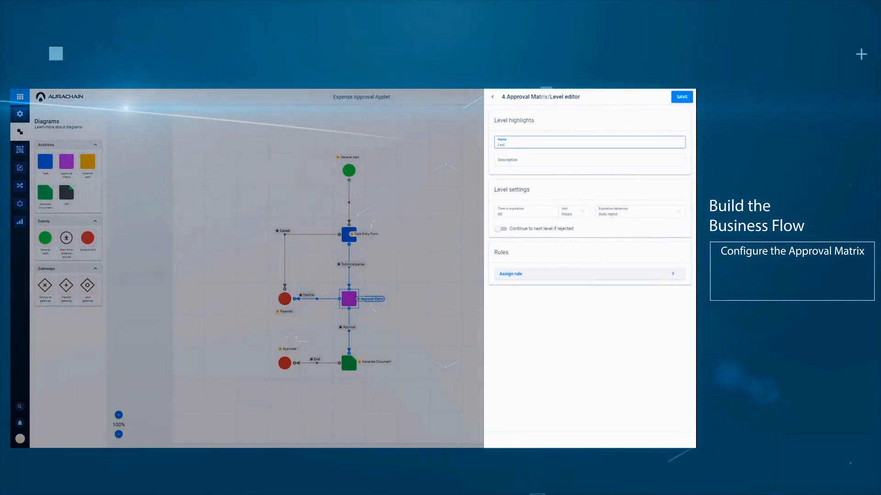
{"action": "type", "text": "el 1"}
- Assign a new rule to Level 1 and name it "Expense Approval"
{"action": "left_click", "coordinate": [519, 274]}
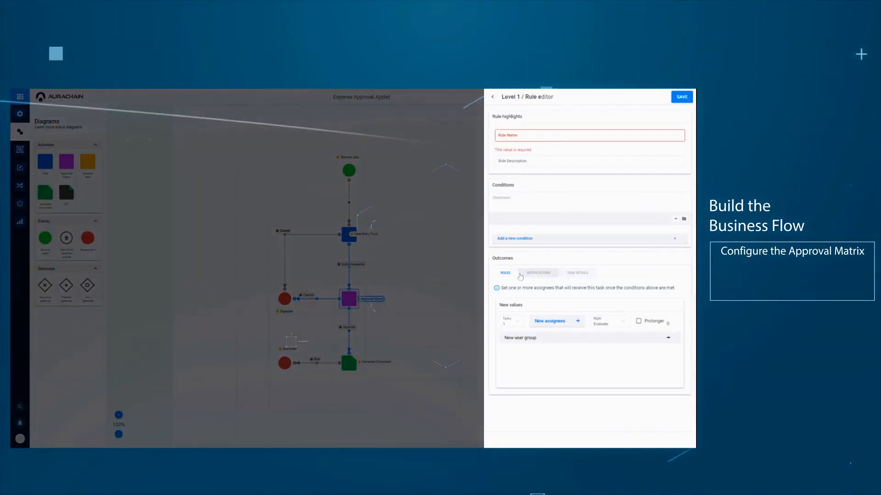
{"action": "left_click", "coordinate": [590, 136]}
{"action": "type", "text": "A"}
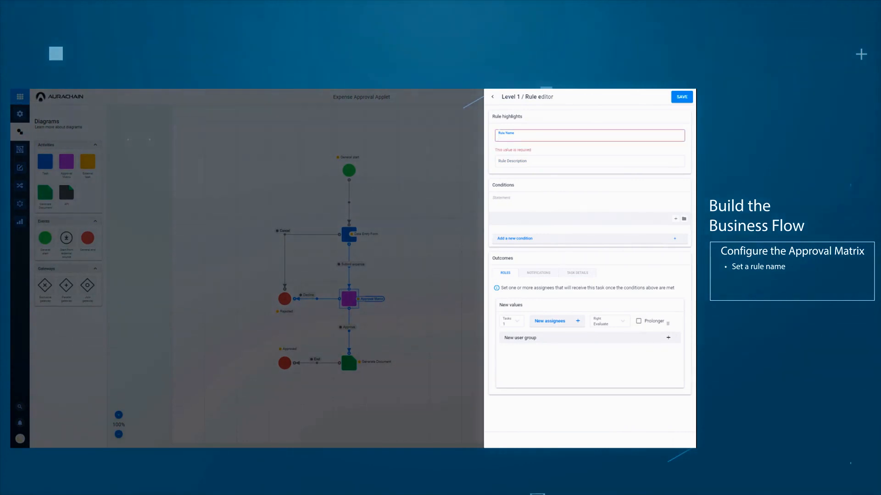
{"action": "type", "text": "xpense Appl"}
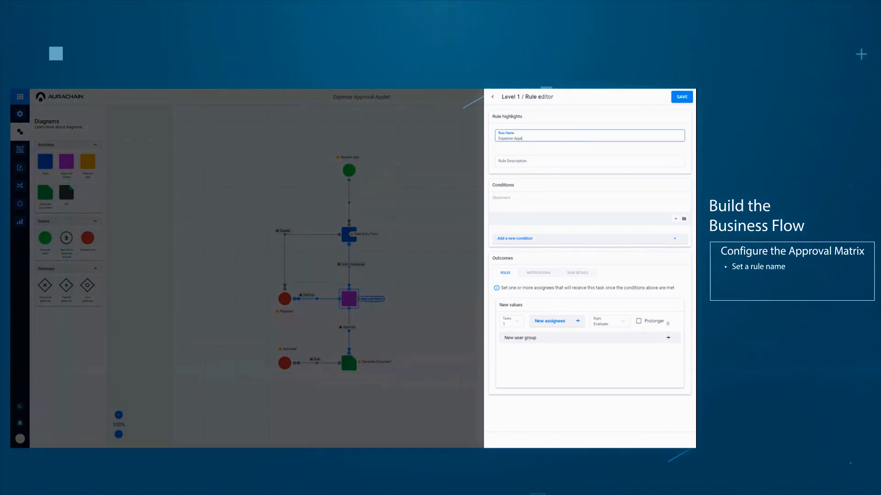
{"action": "key", "text": "BackSpace"}
{"action": "type", "text": "roval"}
- Add a rule condition requiring ExpenseDetails.EstimatedExpenseAmount to be less or equal than the text value 1000
{"action": "left_click", "coordinate": [545, 238]}
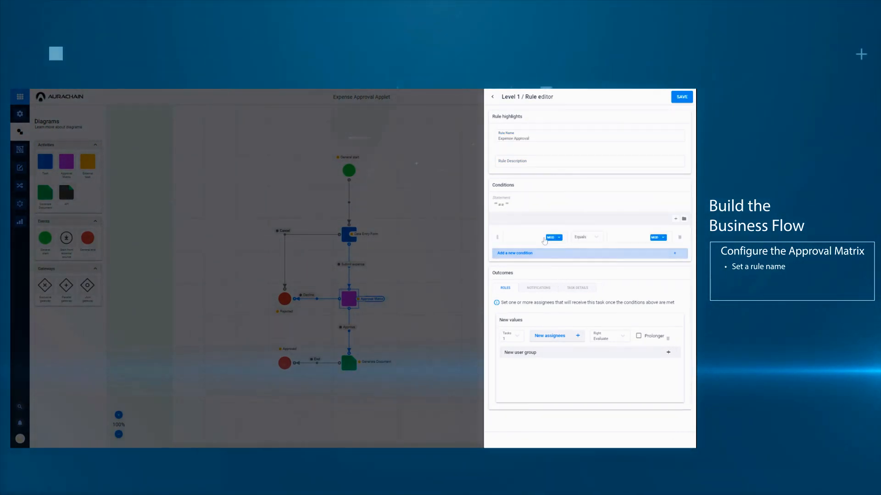
{"action": "left_click", "coordinate": [525, 237]}
{"action": "left_click", "coordinate": [652, 253]}
{"action": "left_click", "coordinate": [633, 323]}
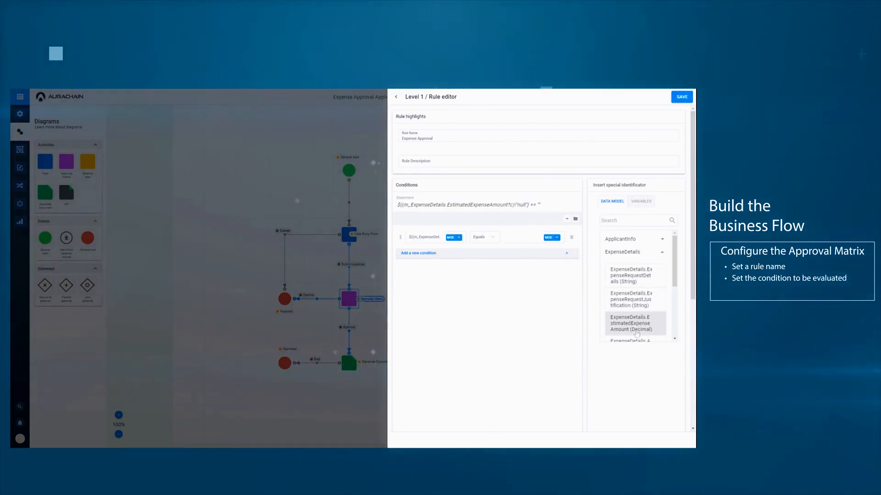
{"action": "left_click", "coordinate": [493, 238]}
{"action": "left_click", "coordinate": [504, 305]}
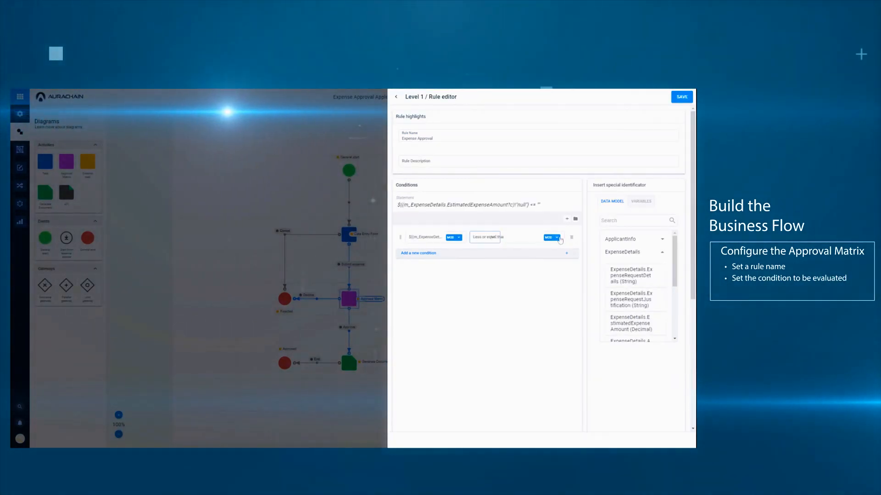
{"action": "left_click", "coordinate": [551, 237]}
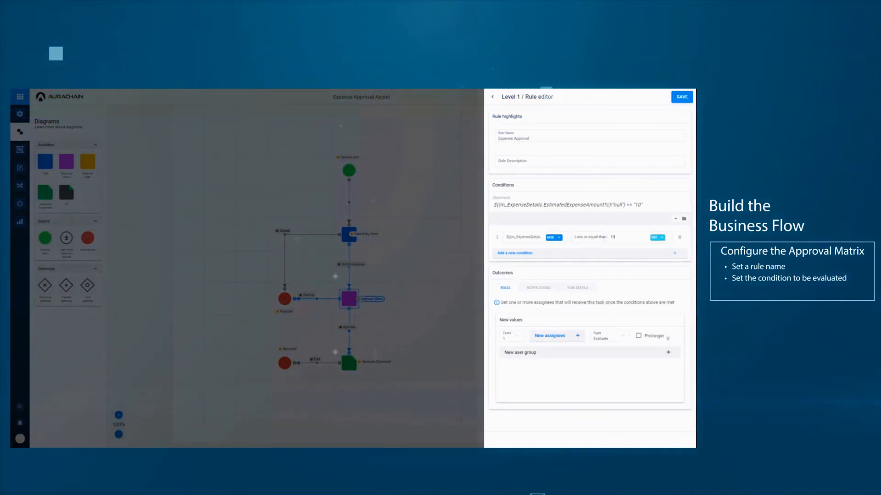
- Add a second condition joined with OR, requiring an ExpenseDetails field to be greater than 1000
{"action": "left_click", "coordinate": [674, 253]}
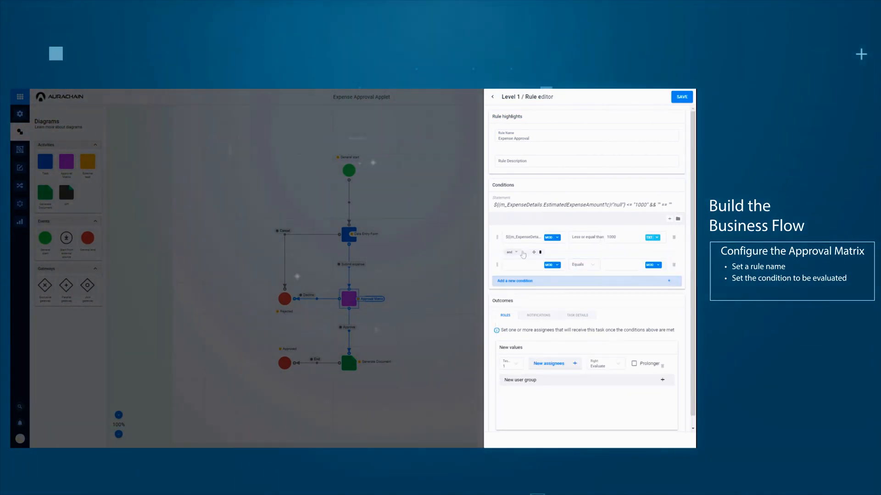
{"action": "left_click", "coordinate": [510, 253]}
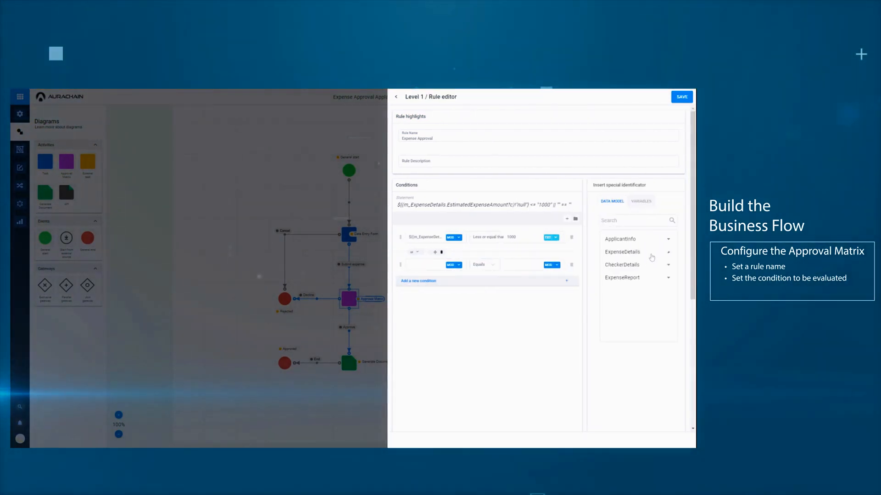
{"action": "left_click", "coordinate": [491, 265]}
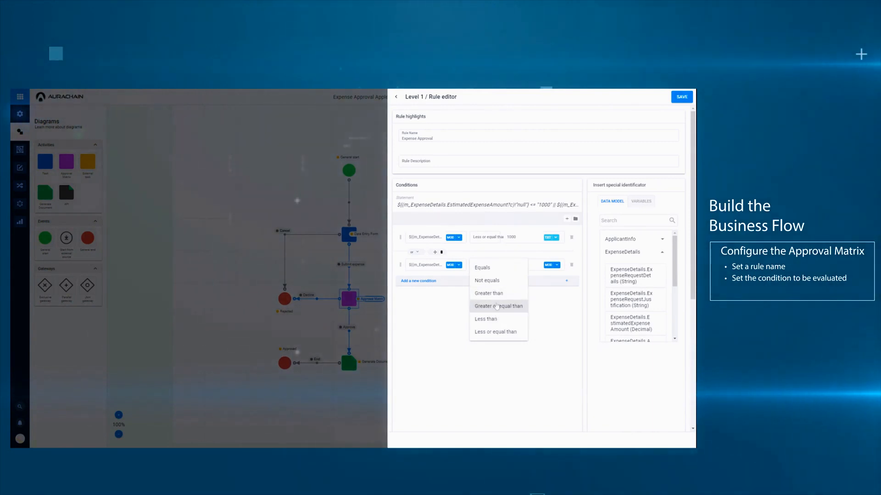
{"action": "left_click", "coordinate": [484, 293]}
{"action": "left_click", "coordinate": [552, 265]}
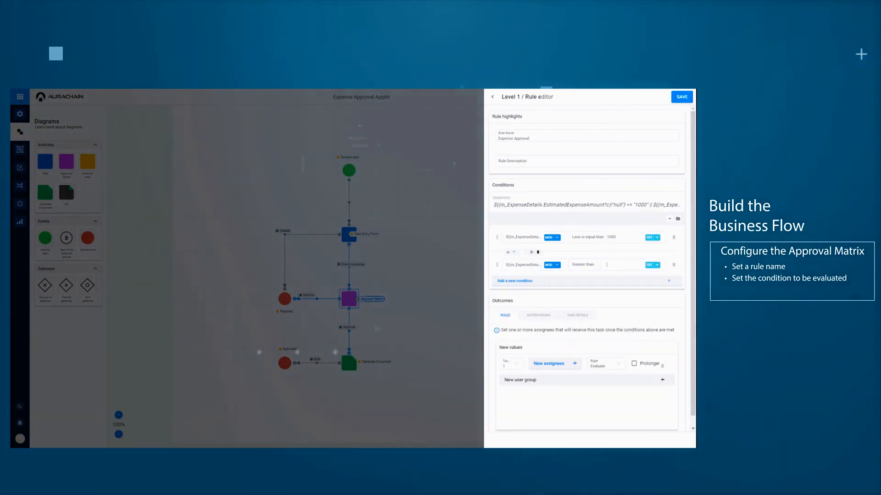
{"action": "type", "text": "1000"}
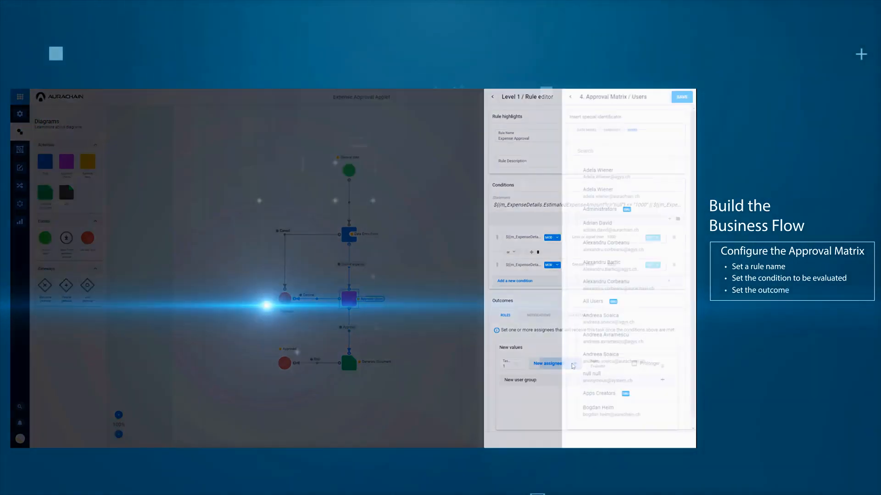
- Find a user by first name, assign them to the rule's outcome with the Approve right, and save the rule
{"action": "type", "text": "alexa"}
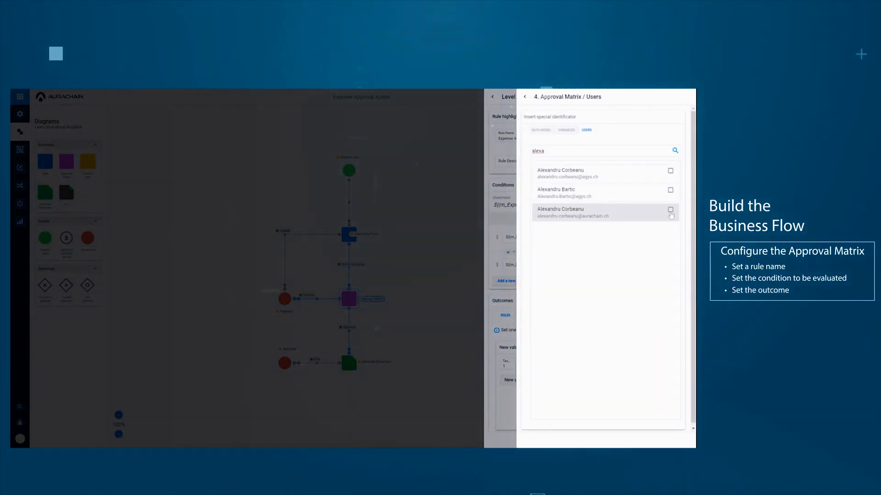
{"action": "left_click", "coordinate": [670, 210]}
{"action": "left_click", "coordinate": [682, 97]}
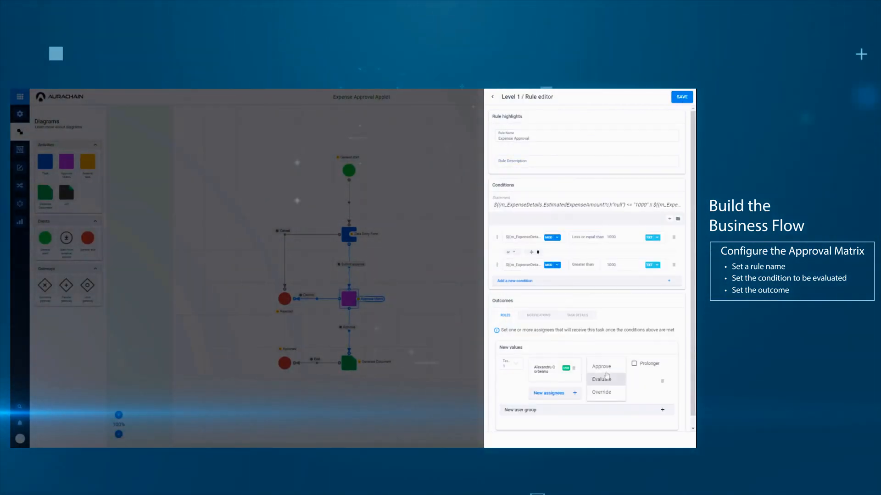
{"action": "left_click", "coordinate": [602, 367]}
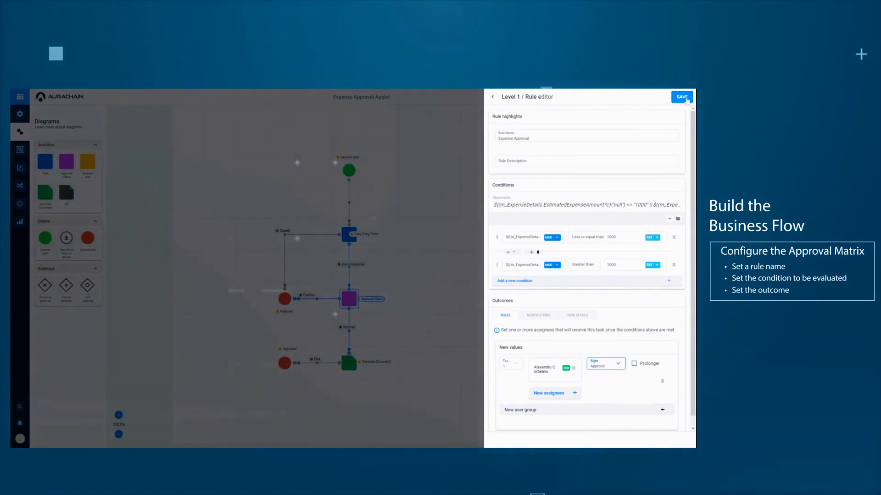
{"action": "left_click", "coordinate": [681, 96]}
{"action": "left_click", "coordinate": [678, 94]}
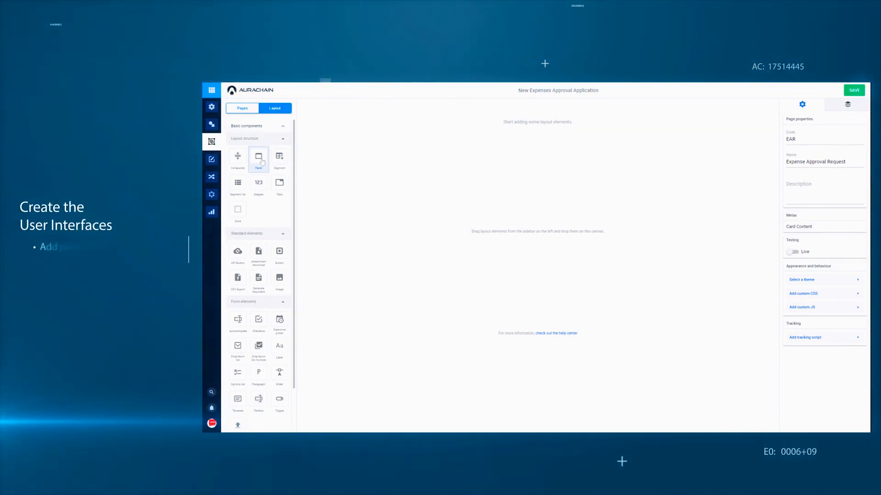
- Add a panel to the empty Expense Approval Request page and label it "Personal Info"
{"action": "left_click_drag", "start_coordinate": [262, 161], "coordinate": [315, 132]}
{"action": "left_click", "coordinate": [322, 112]}
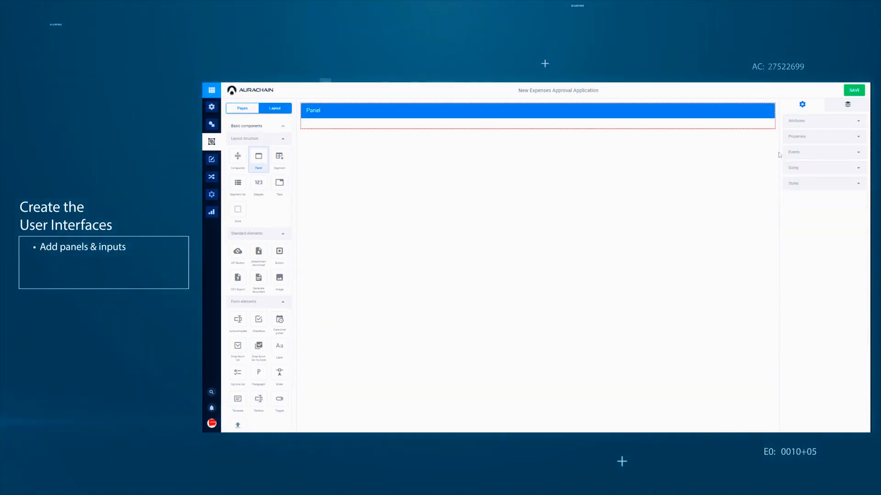
{"action": "left_click", "coordinate": [812, 121]}
{"action": "left_click_drag", "start_coordinate": [799, 141], "coordinate": [751, 142]}
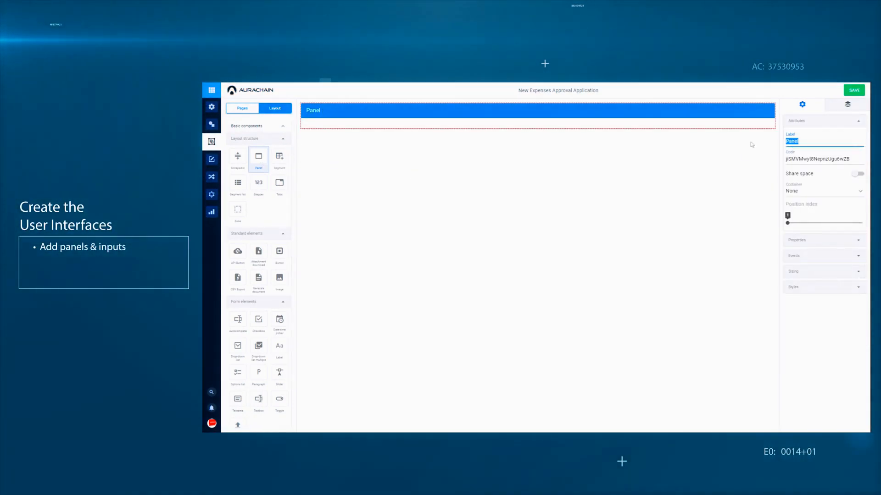
{"action": "type", "text": "Perso"}
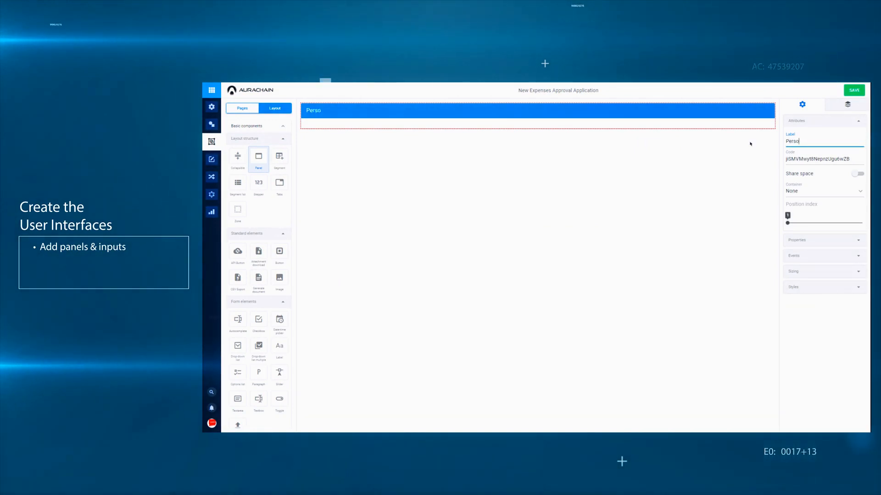
{"action": "type", "text": "nal Info"}
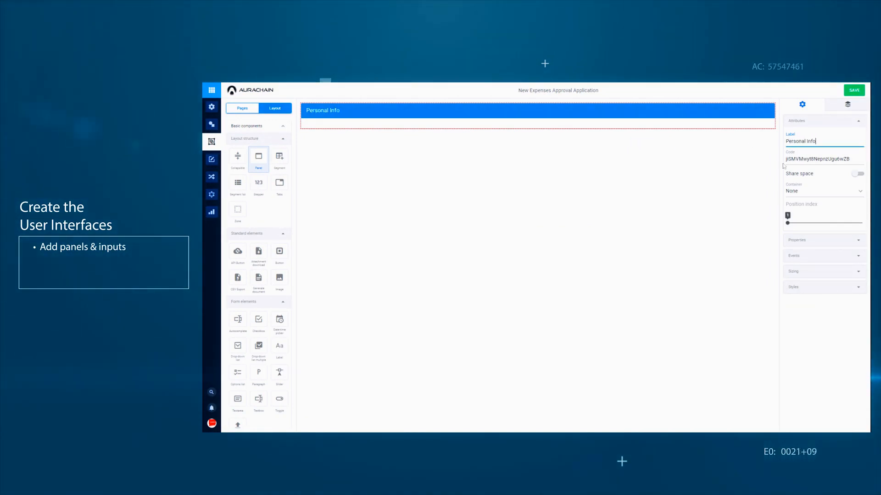
- Set the Personal Info panel's header to a custom light blue colour
{"action": "left_click", "coordinate": [820, 239]}
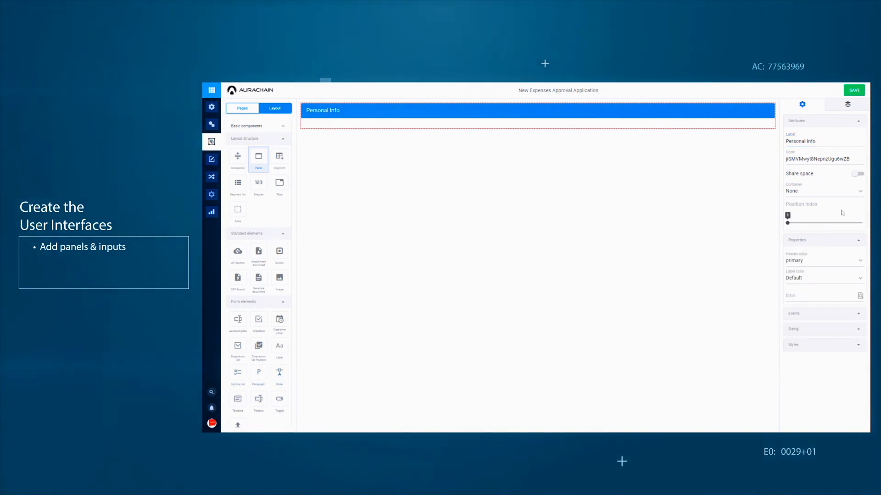
{"action": "left_click", "coordinate": [821, 261]}
{"action": "scroll", "coordinate": [821, 310], "scroll_direction": "down", "scroll_amount": 10}
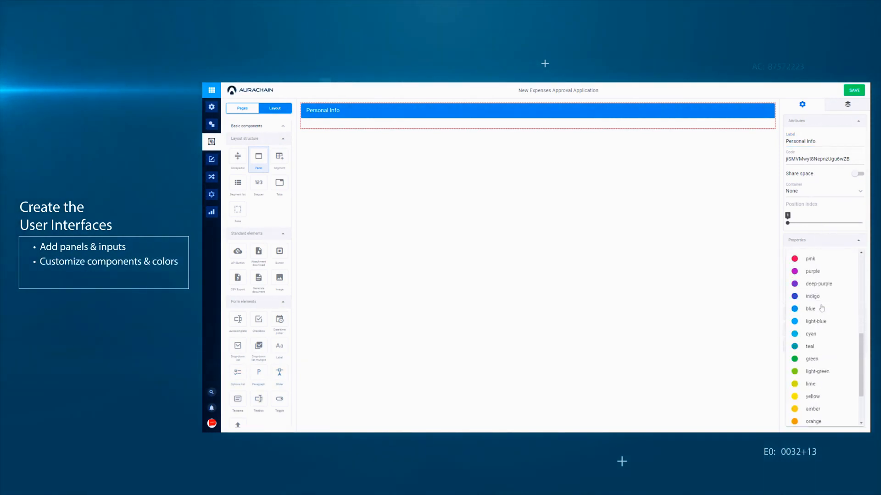
{"action": "left_click", "coordinate": [808, 417]}
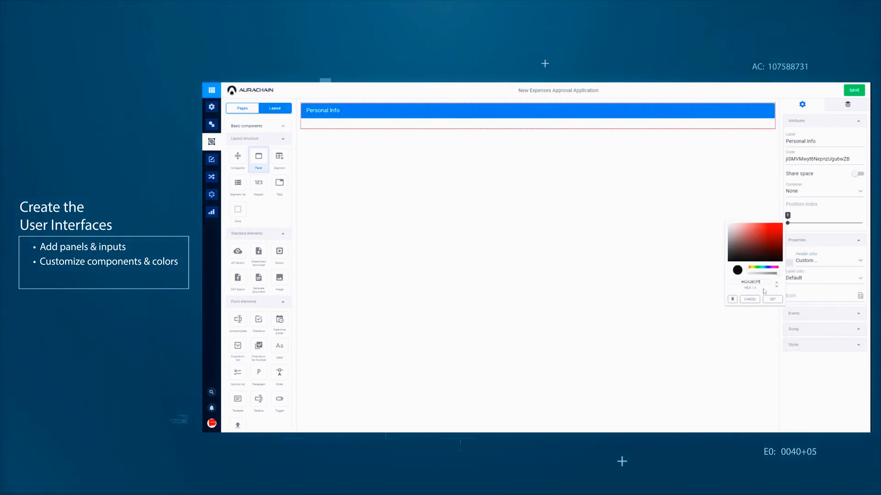
{"action": "left_click", "coordinate": [772, 299]}
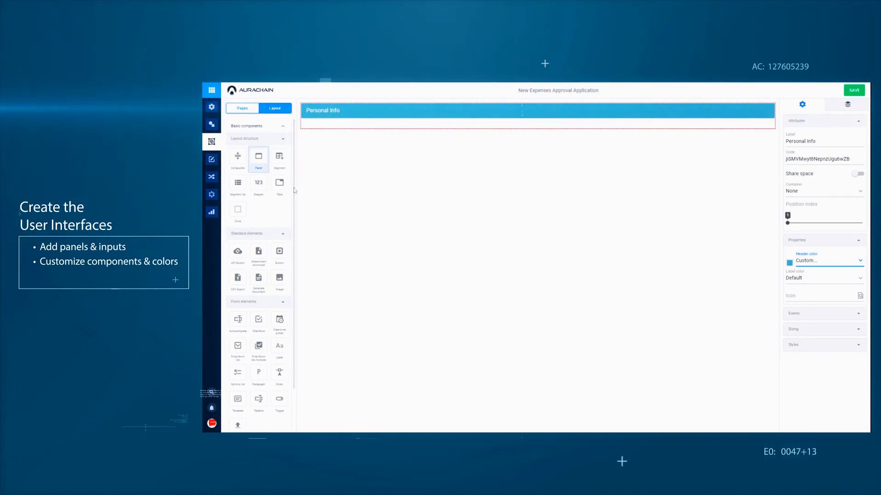
- Add three textboxes to the Personal Info panel and turn off Share space for the second one
{"action": "scroll", "coordinate": [291, 220], "scroll_direction": "down", "scroll_amount": 1}
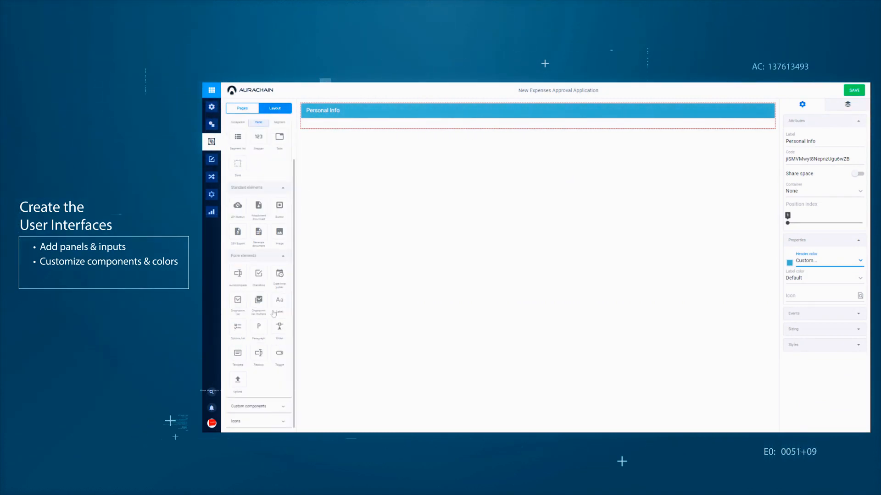
{"action": "left_click", "coordinate": [259, 356]}
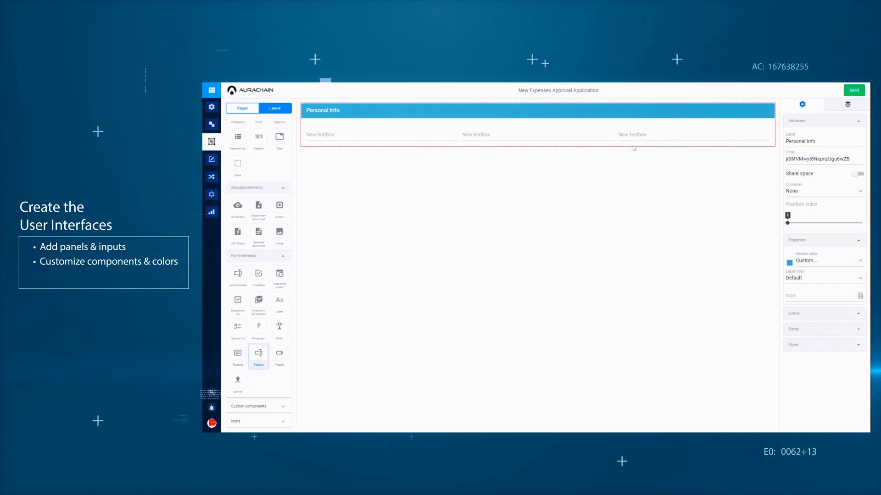
{"action": "left_click", "coordinate": [601, 137]}
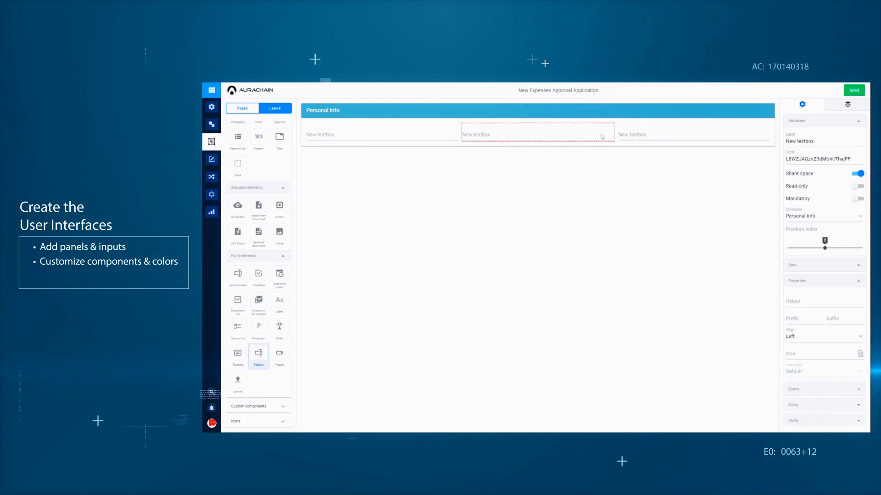
{"action": "left_click", "coordinate": [857, 173]}
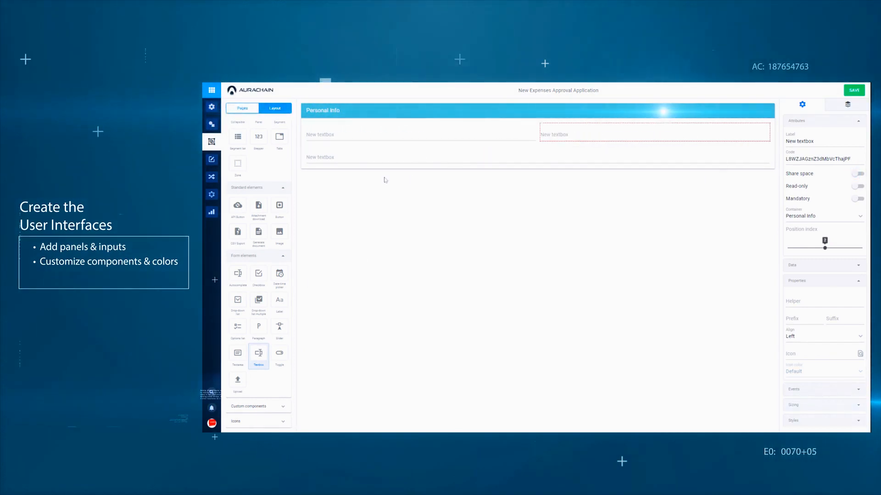
- Let the third textbox share its row with a new drop-down list, and add two more textboxes sharing the row below
{"action": "left_click", "coordinate": [383, 158]}
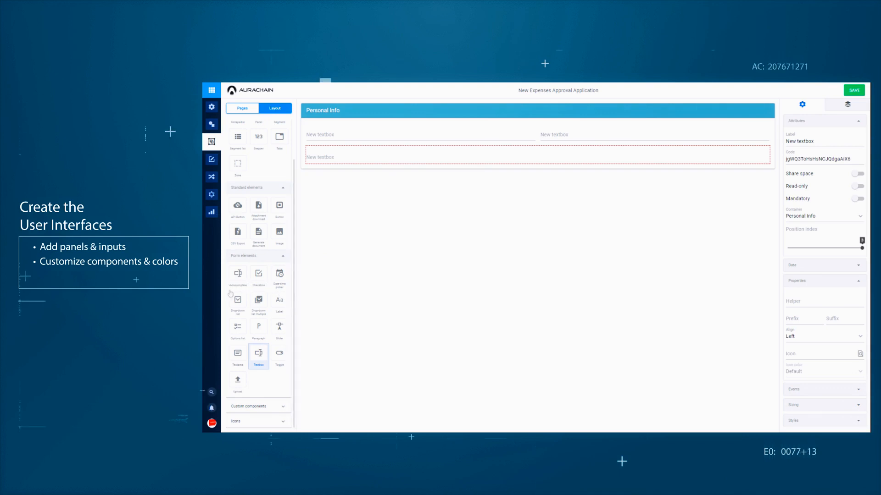
{"action": "left_click", "coordinate": [239, 310]}
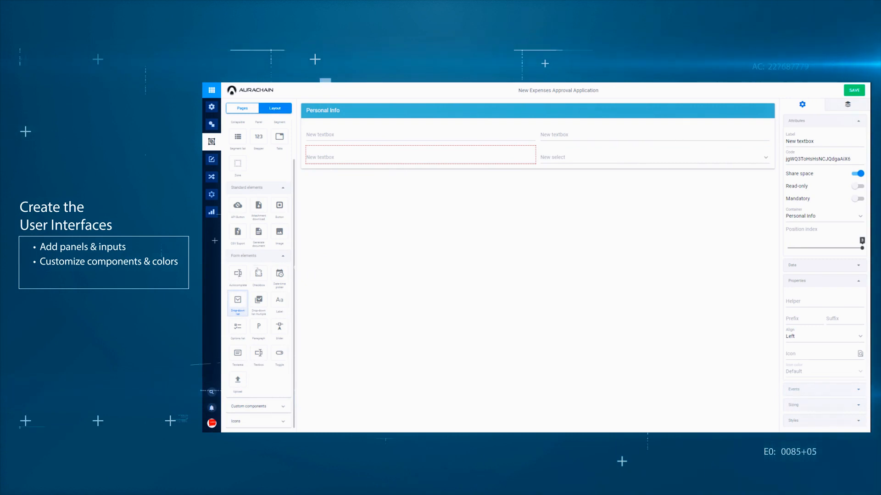
{"action": "left_click", "coordinate": [259, 354]}
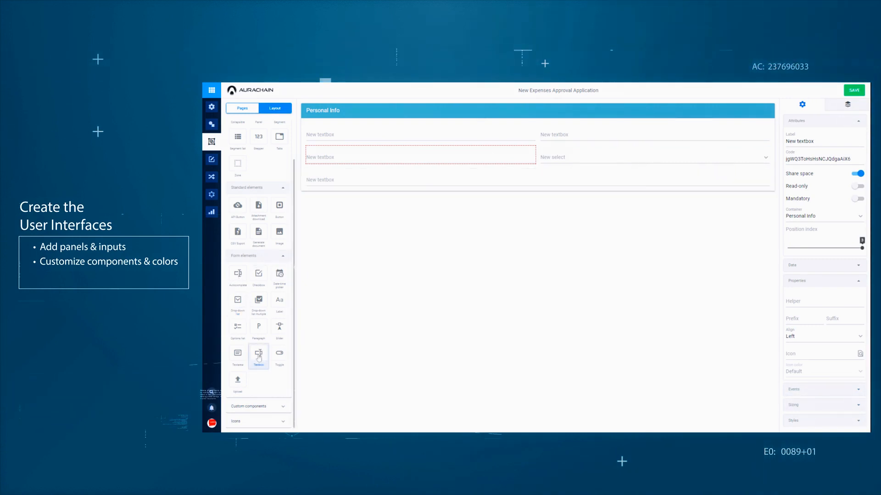
{"action": "left_click", "coordinate": [258, 354]}
{"action": "left_click", "coordinate": [614, 177]}
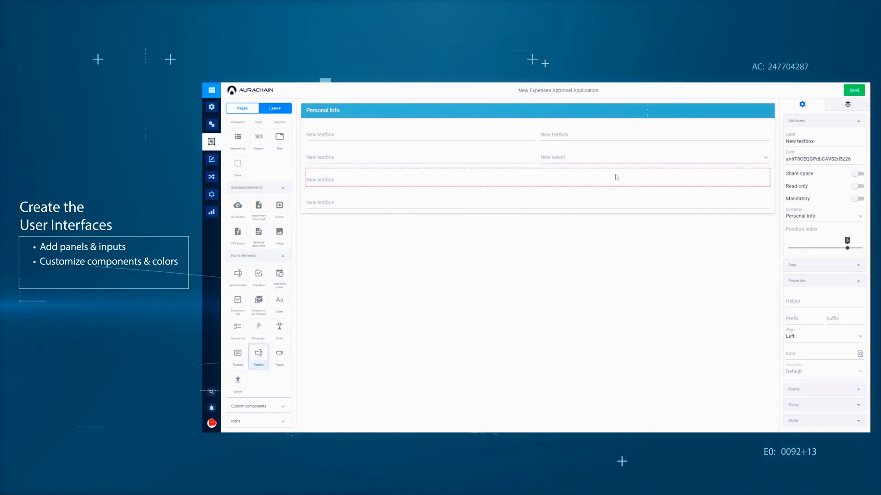
{"action": "left_click", "coordinate": [855, 174]}
- Label the panel's first textbox "First Name" and make it mandatory
{"action": "left_click", "coordinate": [387, 142]}
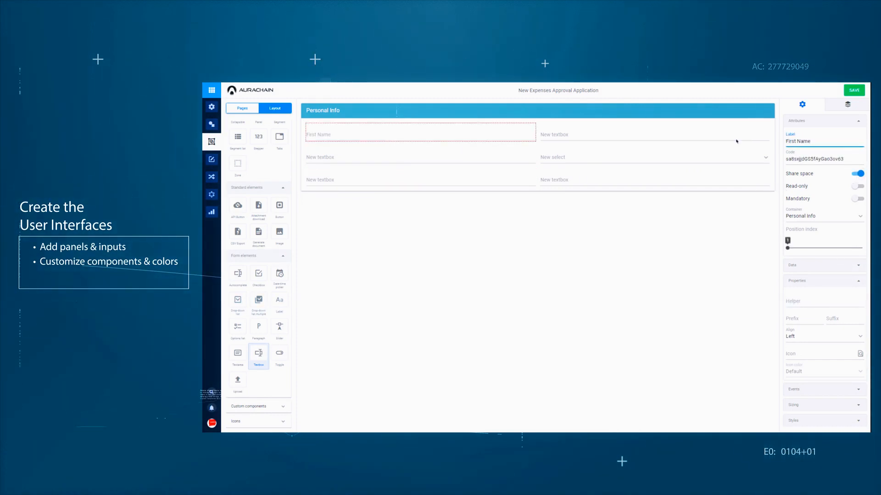
{"action": "left_click", "coordinate": [859, 200]}
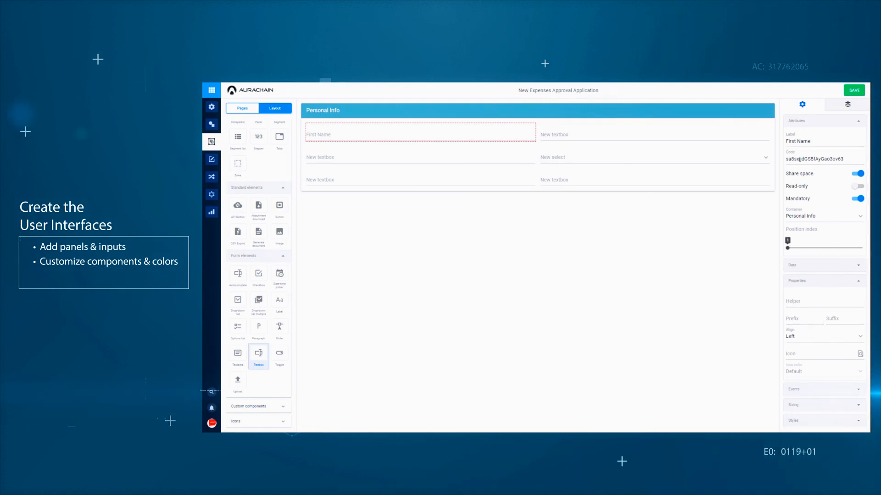
- Search the icon library for "accoun" and assign the account icon to the First Name textbox
{"action": "left_click", "coordinate": [840, 122]}
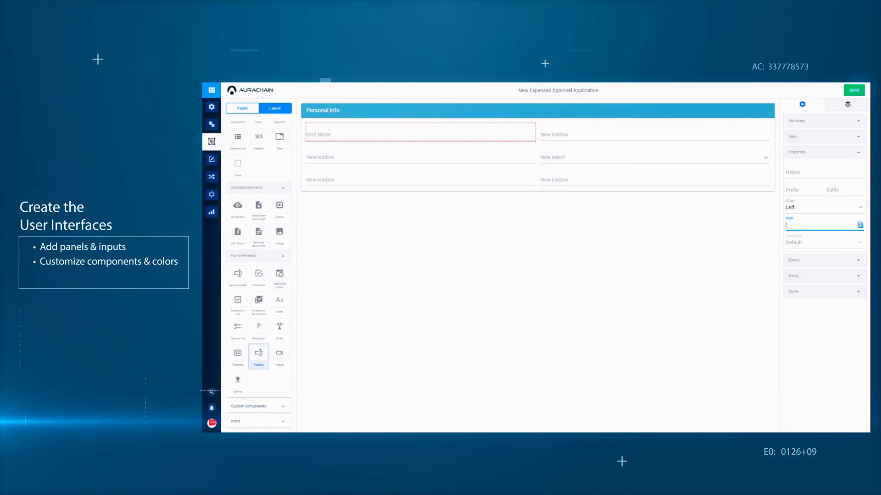
{"action": "left_click", "coordinate": [861, 225]}
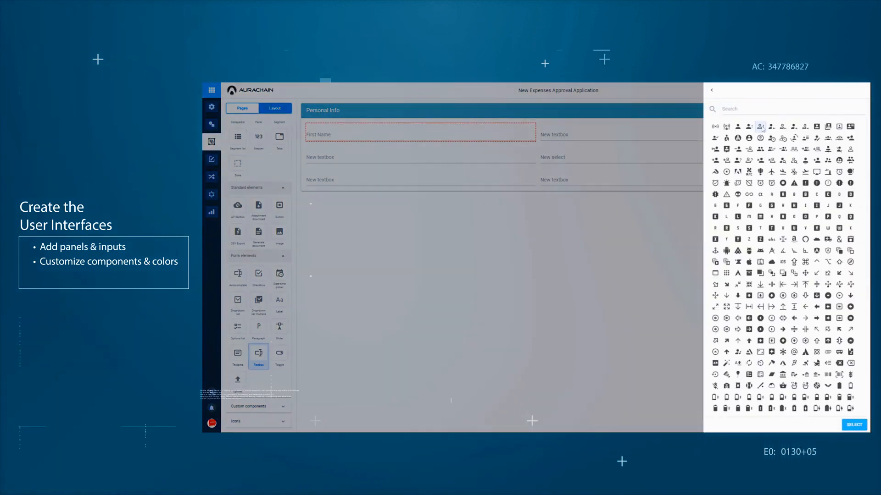
{"action": "left_click", "coordinate": [742, 107]}
{"action": "type", "text": "accoun"}
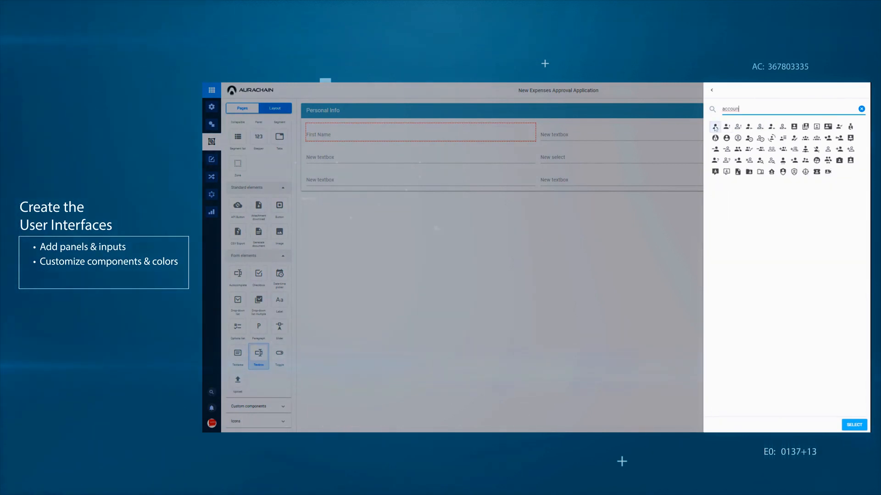
{"action": "left_click", "coordinate": [855, 425]}
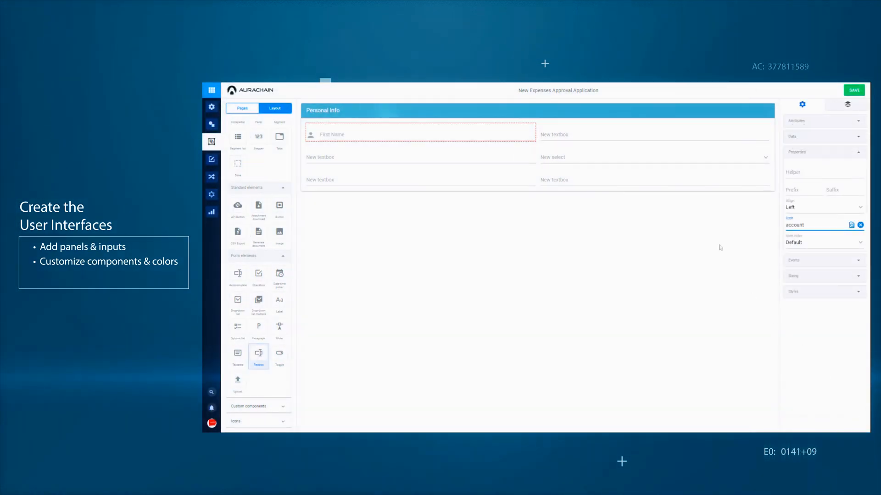
- Set the First Name textbox's icon to a custom orange colour
{"action": "left_click", "coordinate": [821, 242]}
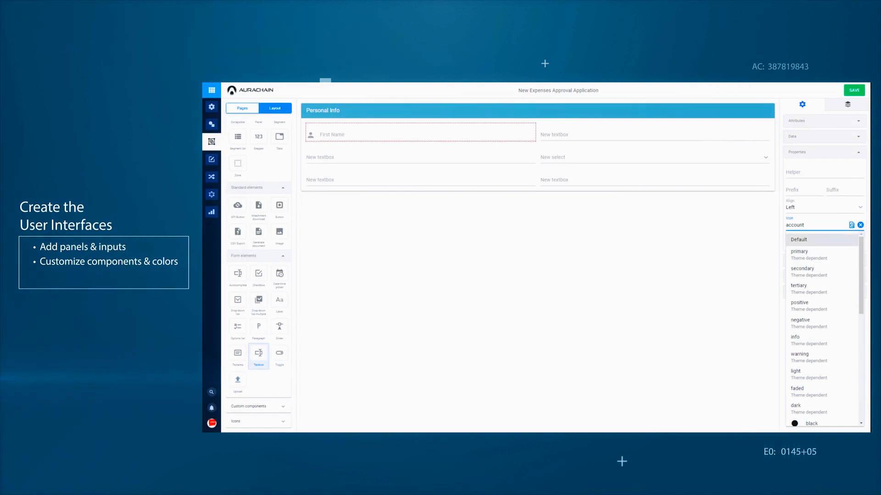
{"action": "scroll", "coordinate": [814, 367], "scroll_direction": "down", "scroll_amount": 5}
{"action": "left_click", "coordinate": [814, 416]}
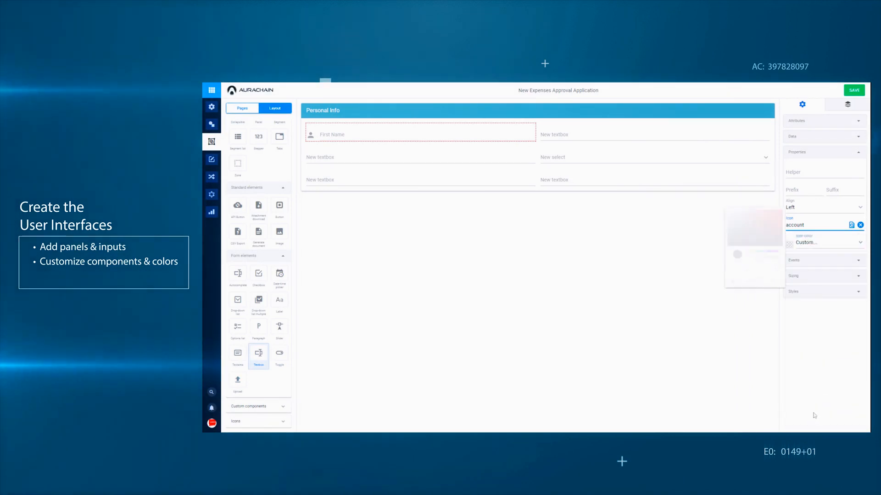
{"action": "left_click", "coordinate": [757, 265]}
{"action": "key", "text": "ctrl+v"}
{"action": "left_click", "coordinate": [767, 281]}
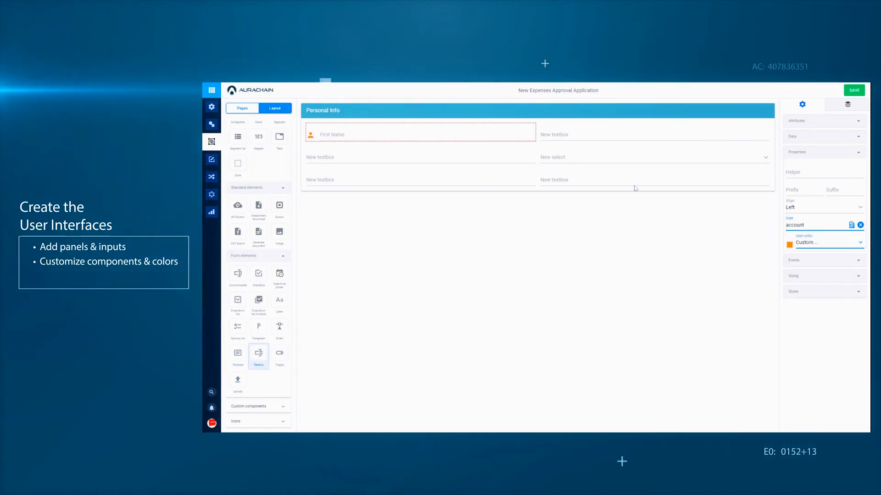
{"action": "left_click", "coordinate": [565, 136]}
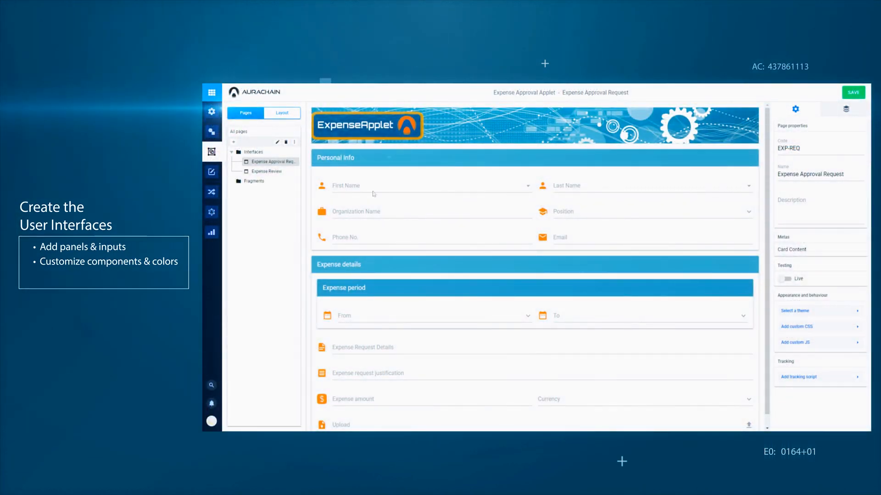
{"action": "scroll", "coordinate": [561, 319], "scroll_direction": "down", "scroll_amount": 1}
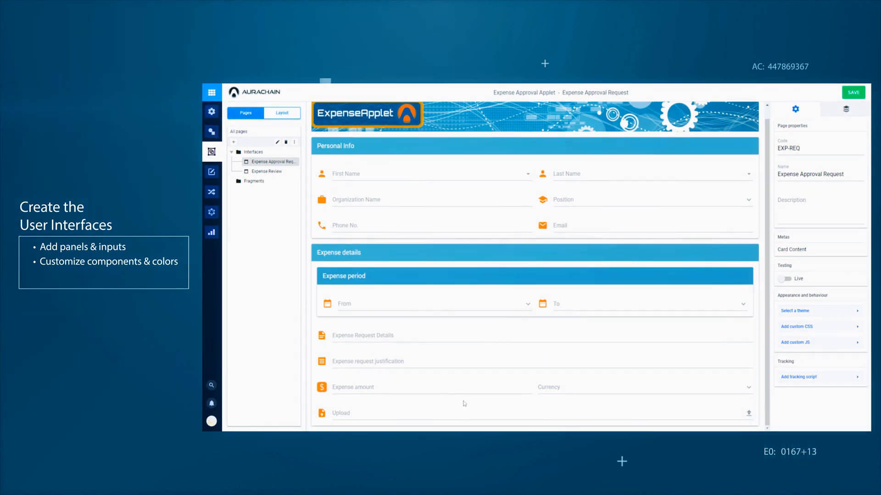
{"action": "scroll", "coordinate": [464, 404], "scroll_direction": "up", "scroll_amount": 1}
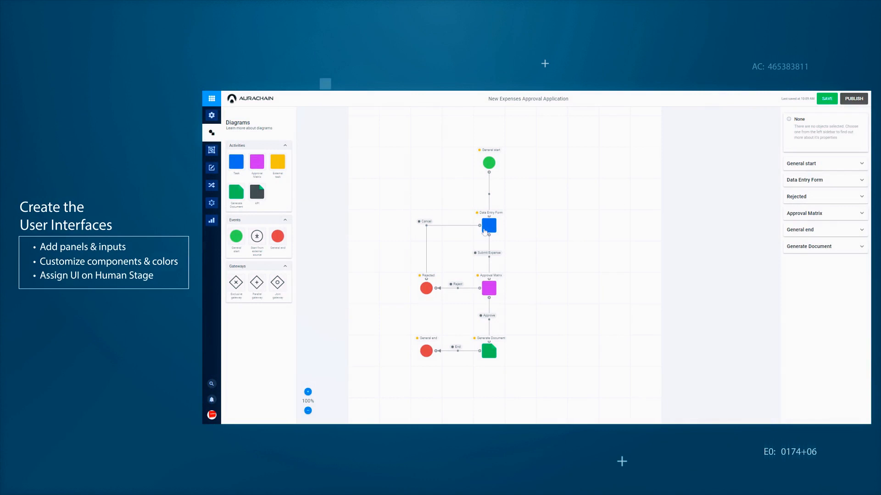
- Assign the Expense Approval Request (EXP-REQ) interface to the Data Entry Form task in the business flow and save it
{"action": "left_click", "coordinate": [485, 232]}
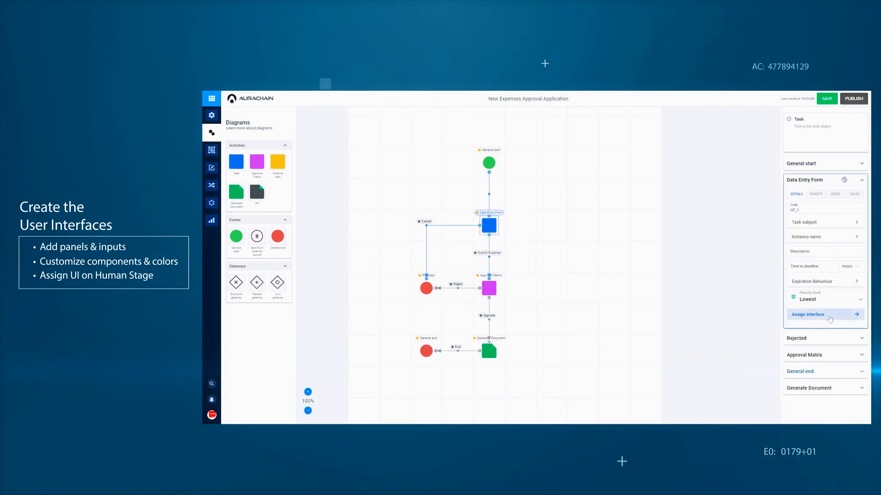
{"action": "left_click", "coordinate": [830, 316]}
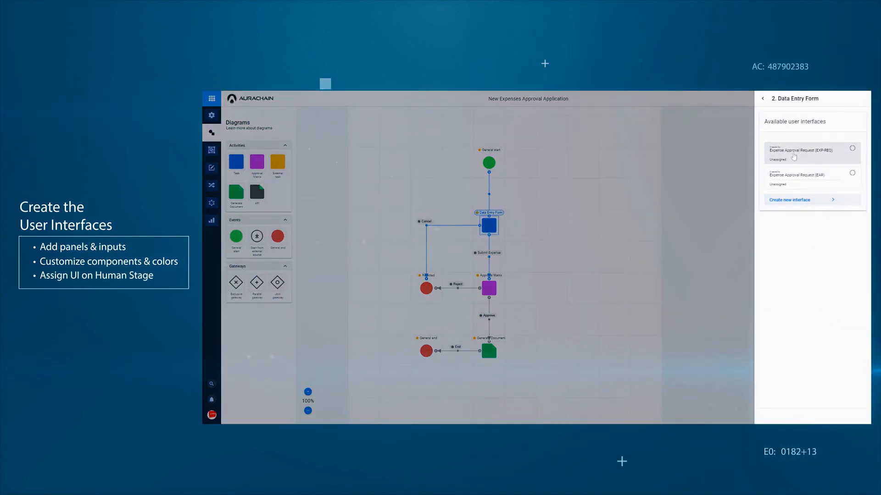
{"action": "left_click", "coordinate": [794, 156]}
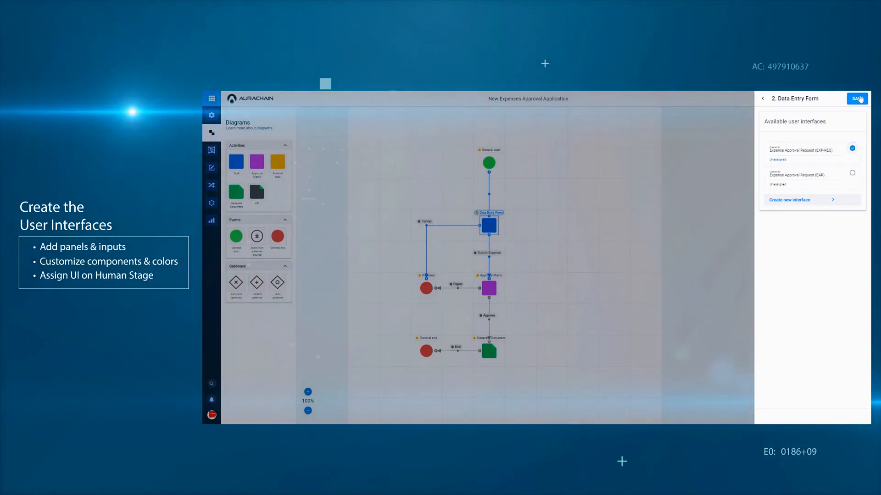
{"action": "left_click", "coordinate": [857, 98]}
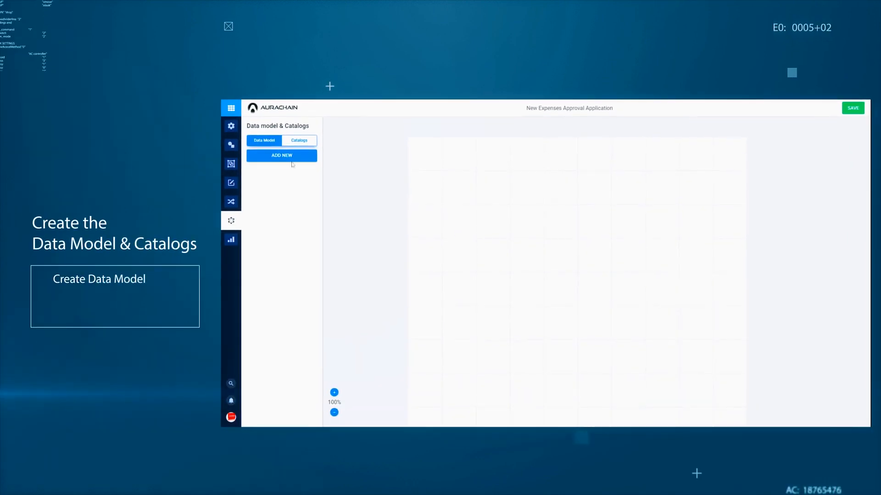
- Create a data model class named "ExpenseDetails" and save it
{"action": "left_click", "coordinate": [295, 157]}
{"action": "type", "text": "Ex"}
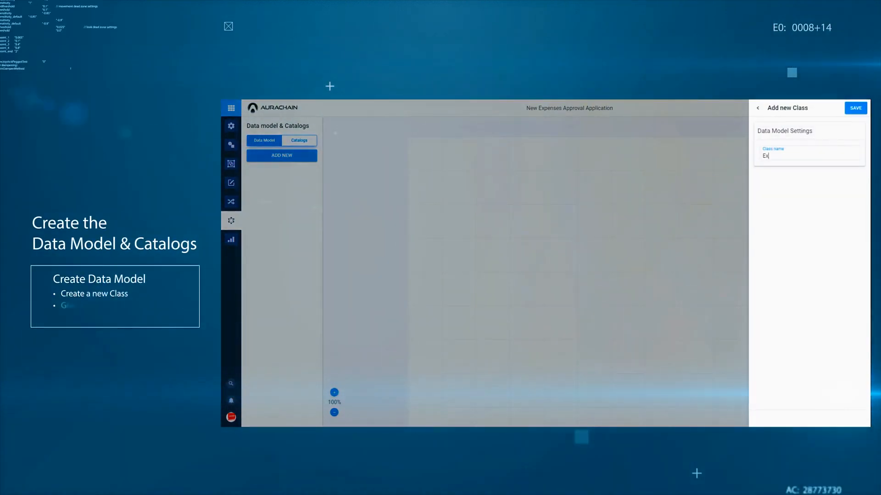
{"action": "type", "text": "penseDetails"}
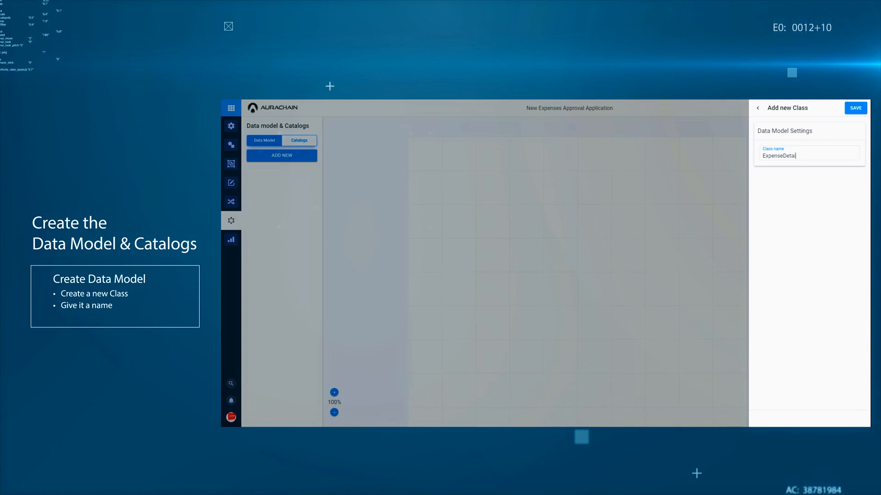
{"action": "left_click", "coordinate": [854, 110]}
- Add the String properties "ExpenseRequestDetails" and "expenseRequestJustification" to the ExpenseDetails class and save them
{"action": "left_click", "coordinate": [443, 155]}
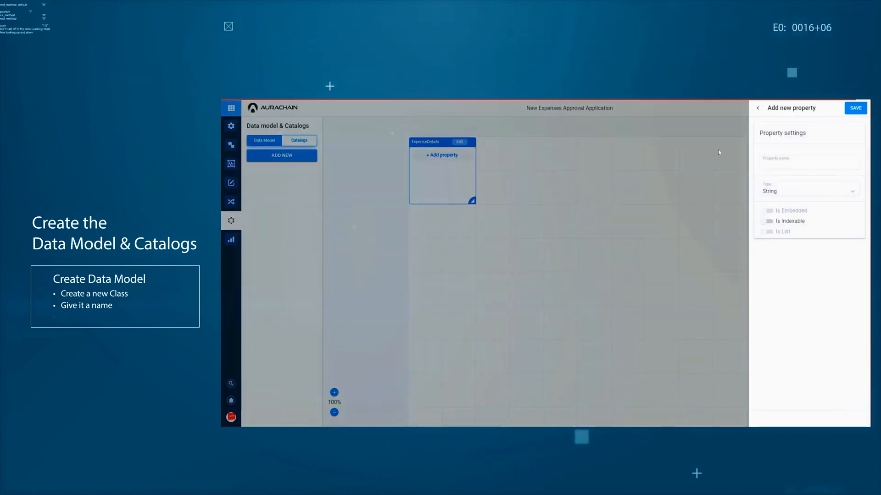
{"action": "type", "text": "ExpenseRequestDetails"}
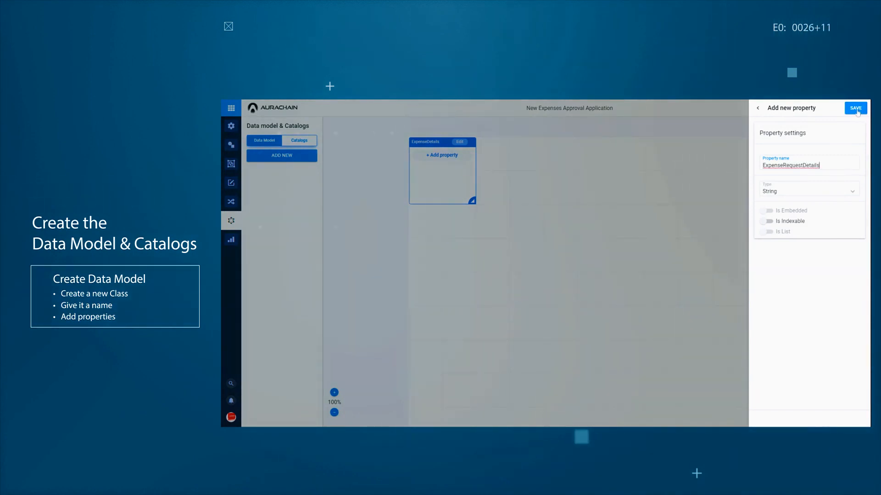
{"action": "left_click", "coordinate": [856, 110]}
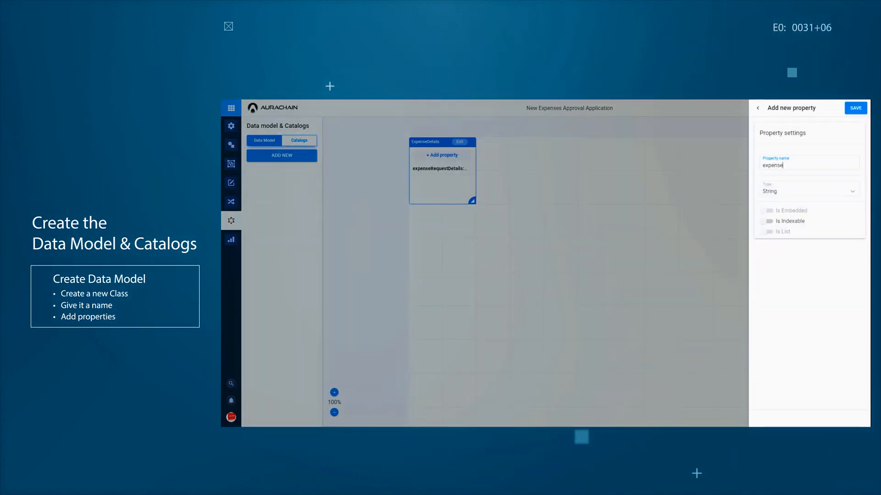
{"action": "type", "text": "expenseRequest"}
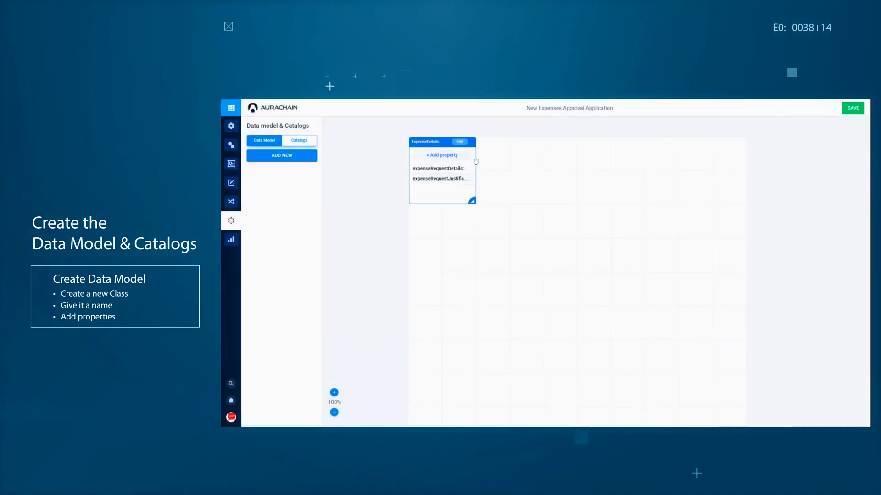
- Add a Decimal property named "EstimatedExpenseAmount" to the ExpenseDetails class and save it
{"action": "left_click", "coordinate": [452, 156]}
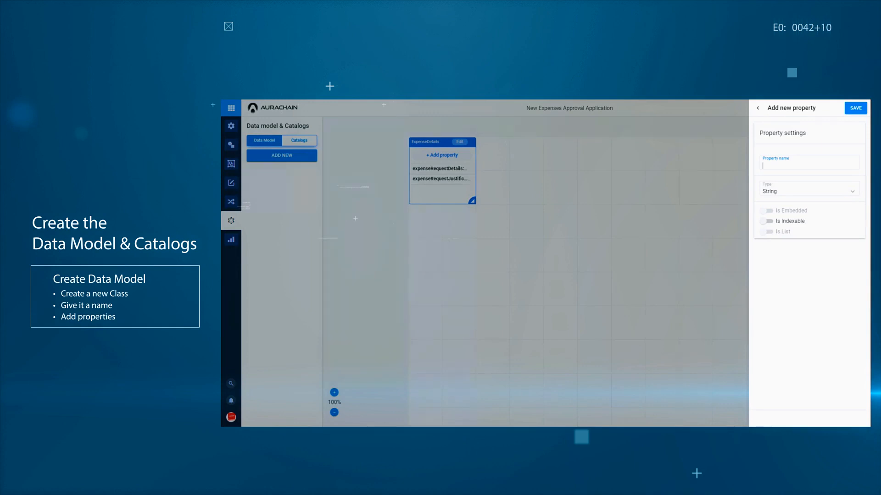
{"action": "type", "text": "EstimatedEx"}
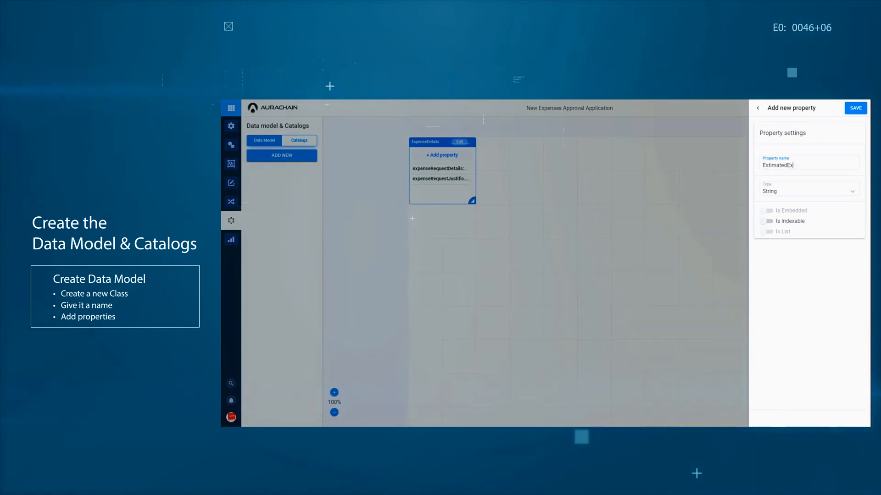
{"action": "type", "text": "penseAmount"}
{"action": "left_click", "coordinate": [801, 192]}
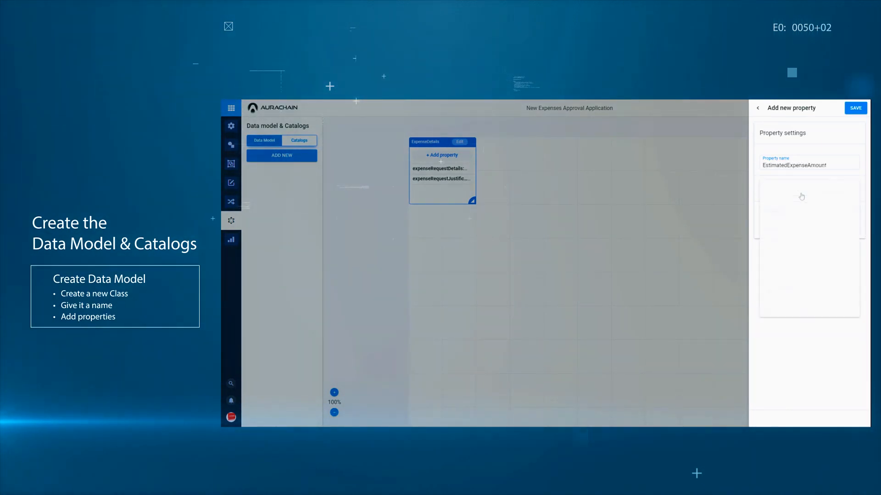
{"action": "left_click", "coordinate": [798, 298]}
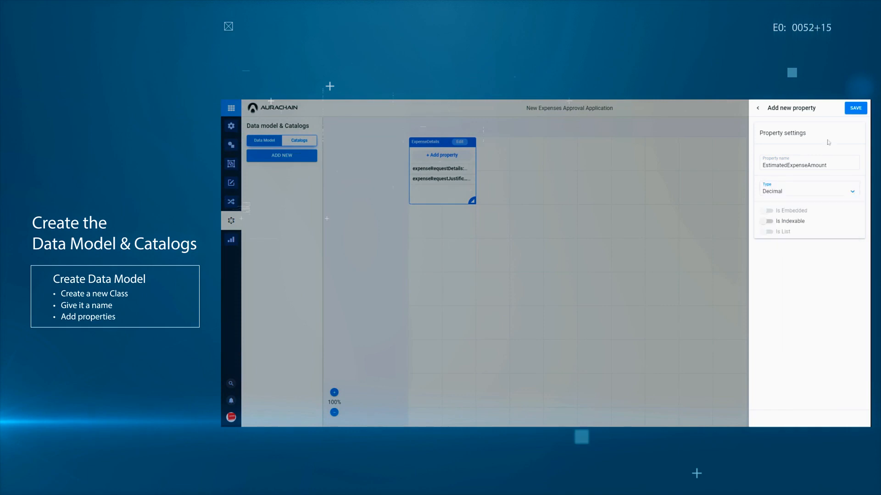
{"action": "left_click", "coordinate": [856, 110]}
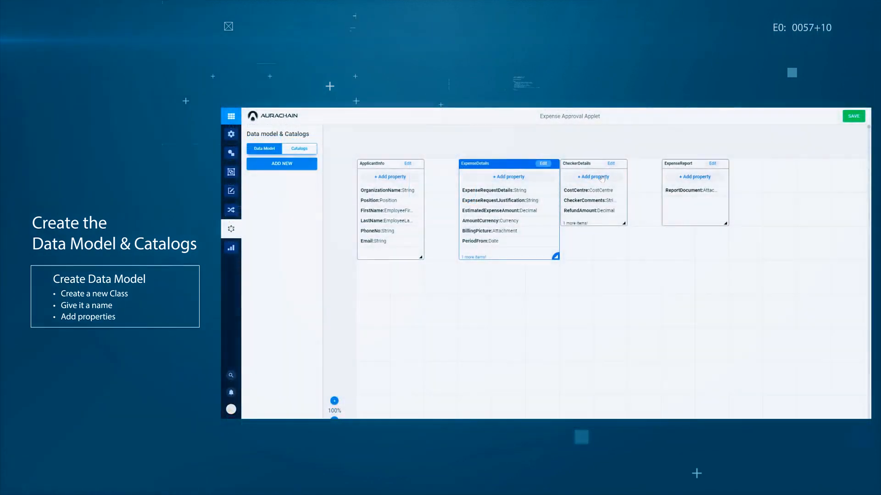
- Narrow the ExpenseDetails class box and extend the CheckerDetails box downward on the data model canvas
{"action": "left_click_drag", "start_coordinate": [574, 255], "coordinate": [519, 253]}
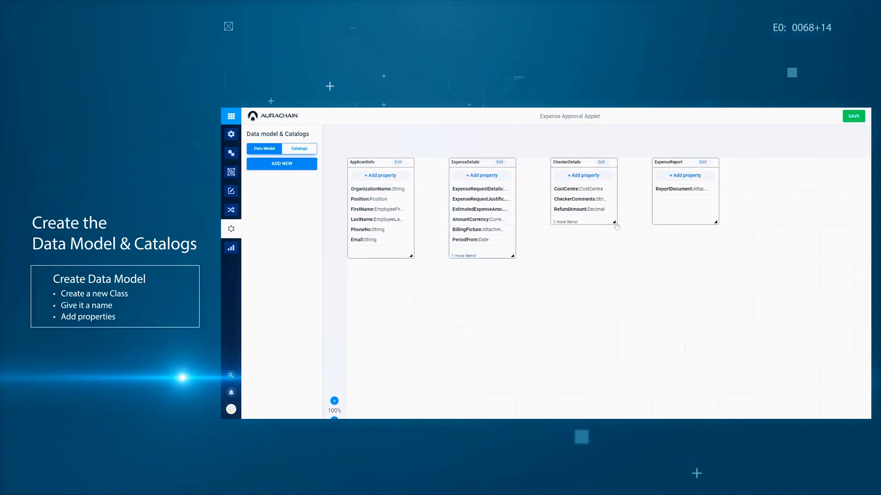
{"action": "left_click_drag", "start_coordinate": [612, 223], "coordinate": [616, 255]}
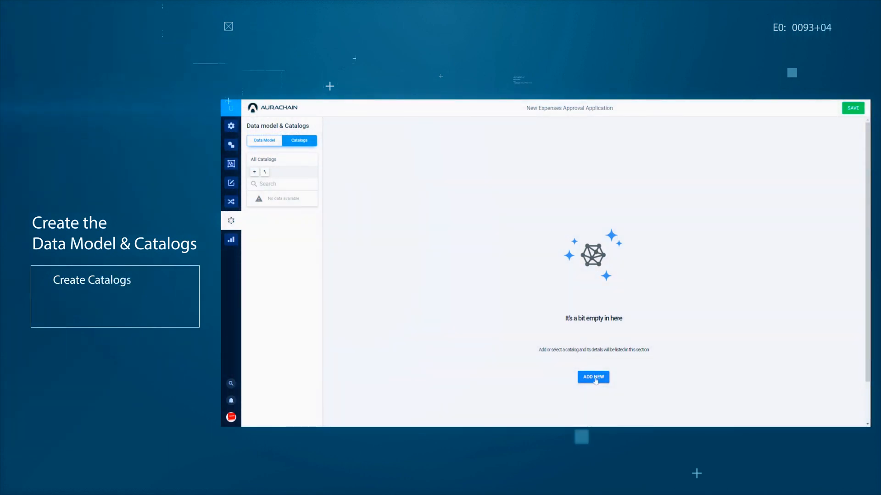
- Create a catalog named "Position" with the description "Employee Position", keeping the default code and name columns
{"action": "left_click", "coordinate": [594, 377]}
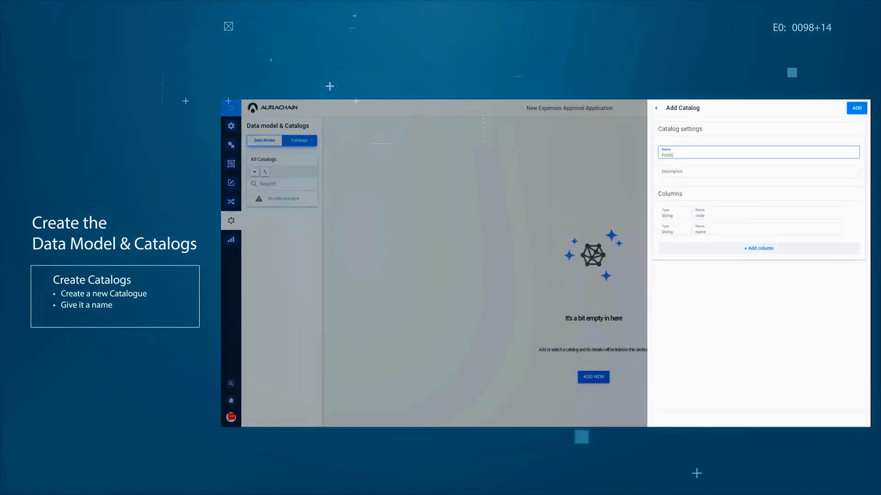
{"action": "left_click", "coordinate": [715, 172]}
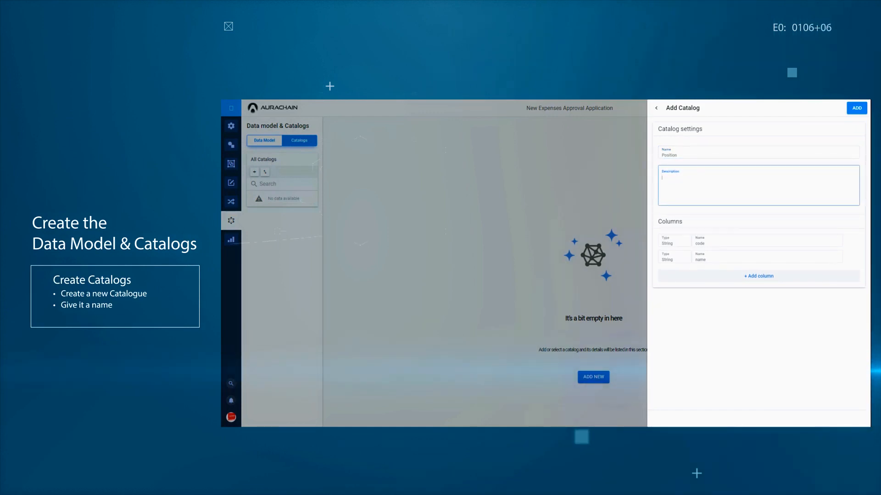
{"action": "type", "text": "Employee "}
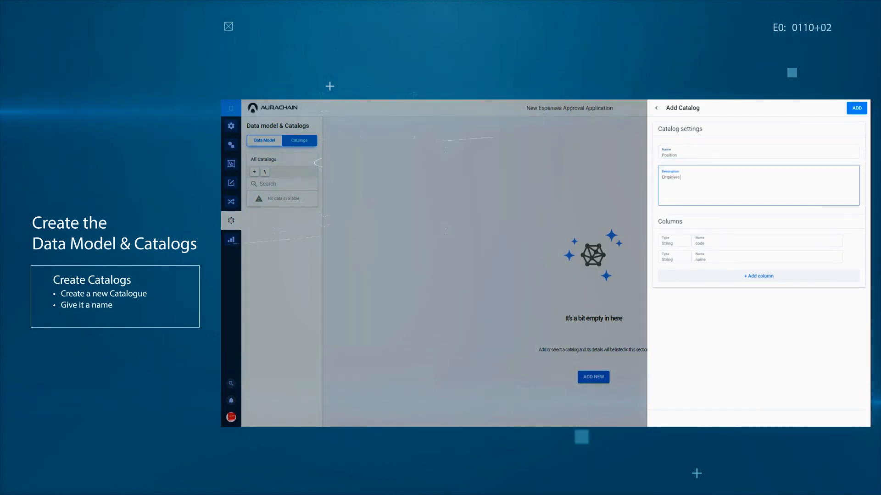
{"action": "type", "text": "Position"}
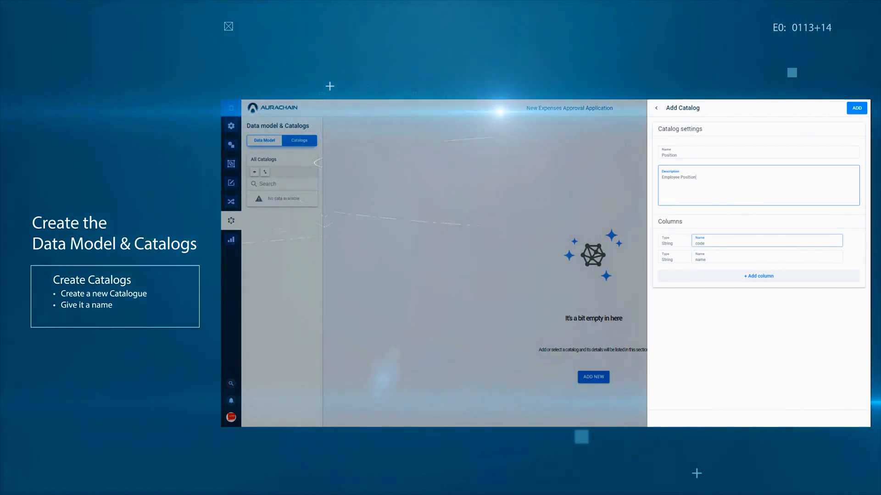
{"action": "left_click", "coordinate": [858, 109]}
- Add an entry to the Position catalog with code "BA" and name "Business Analyst"
{"action": "left_click", "coordinate": [596, 236]}
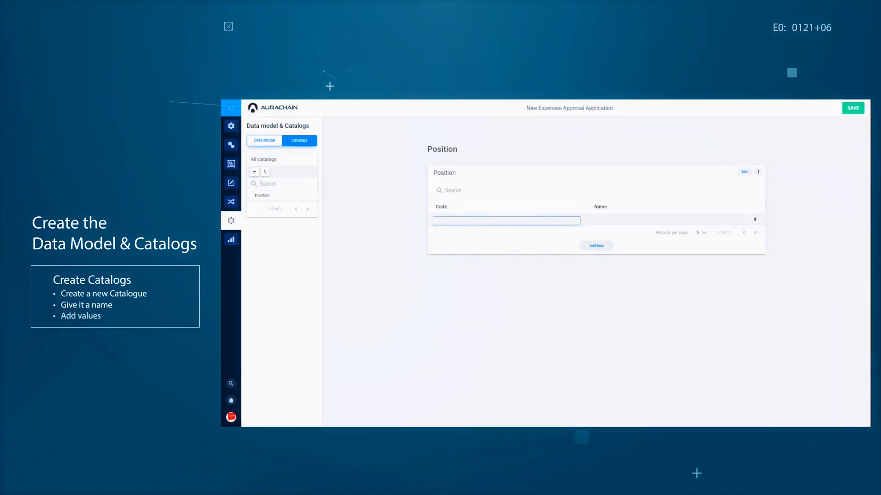
{"action": "left_click", "coordinate": [621, 224]}
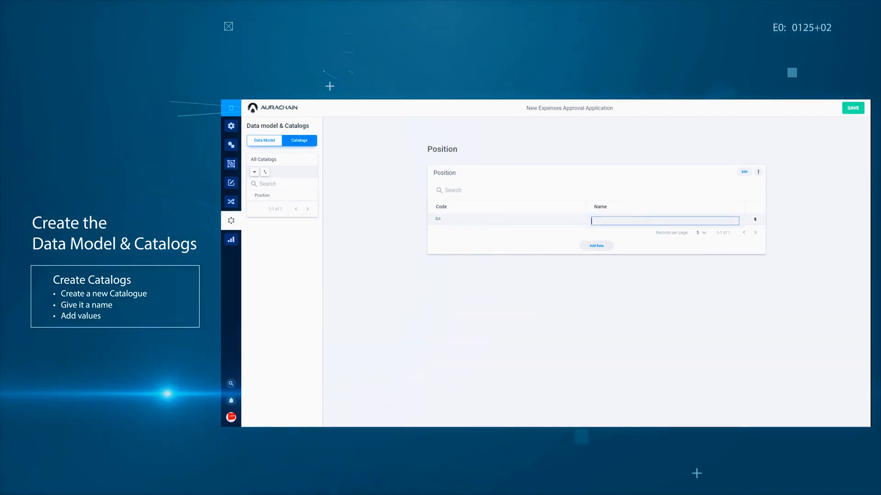
{"action": "type", "text": "Business Analyst"}
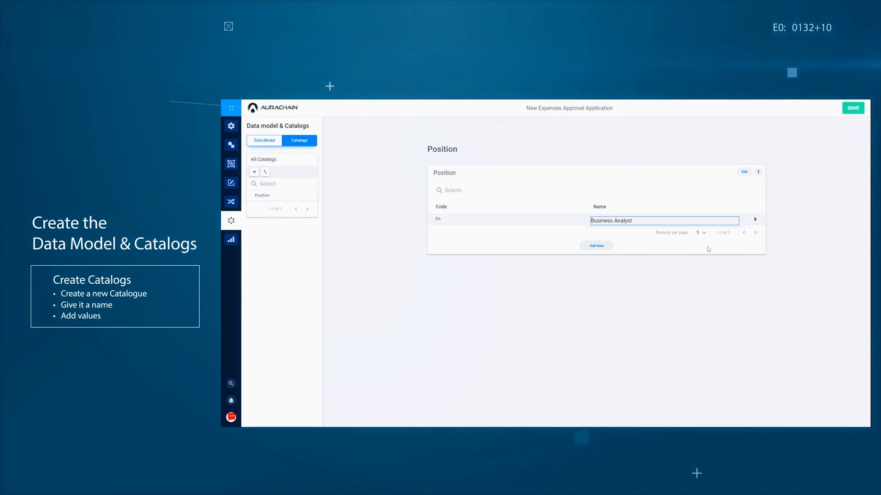
- Add an entry to the Position catalog with code "DM" and name "Development Manager"
{"action": "left_click", "coordinate": [597, 246]}
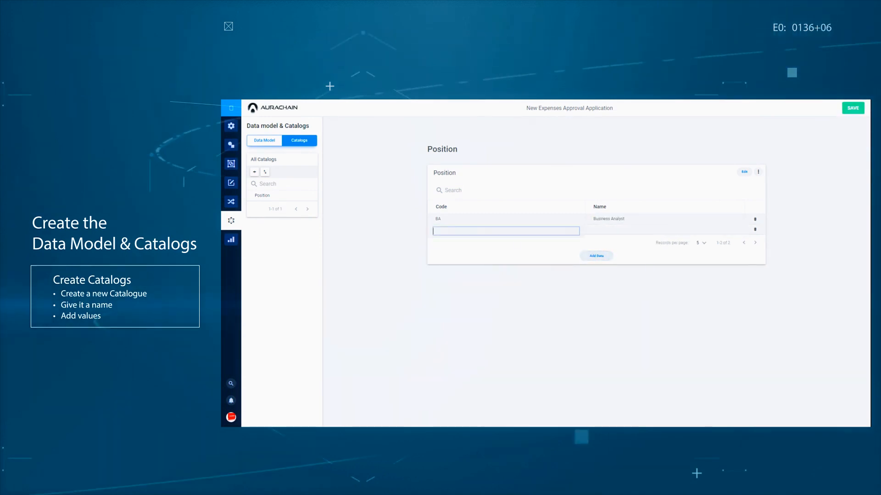
{"action": "type", "text": "DM"}
{"action": "key", "text": "Tab"}
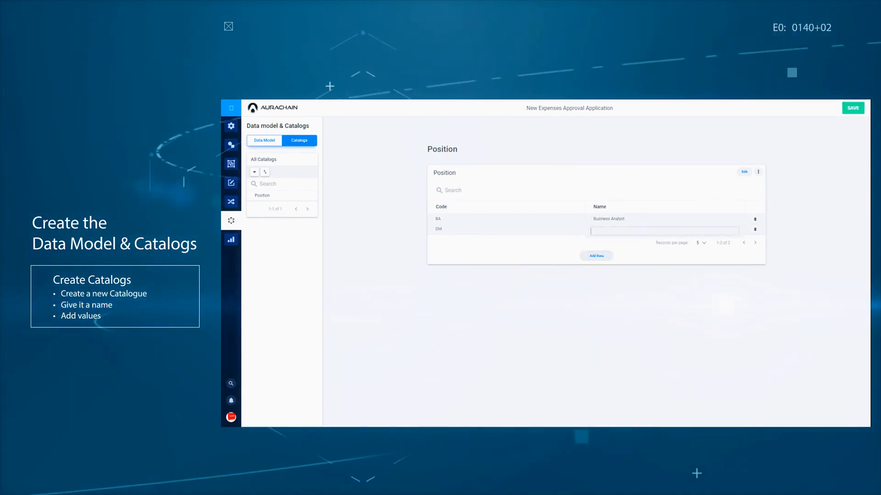
{"action": "type", "text": "Developme"}
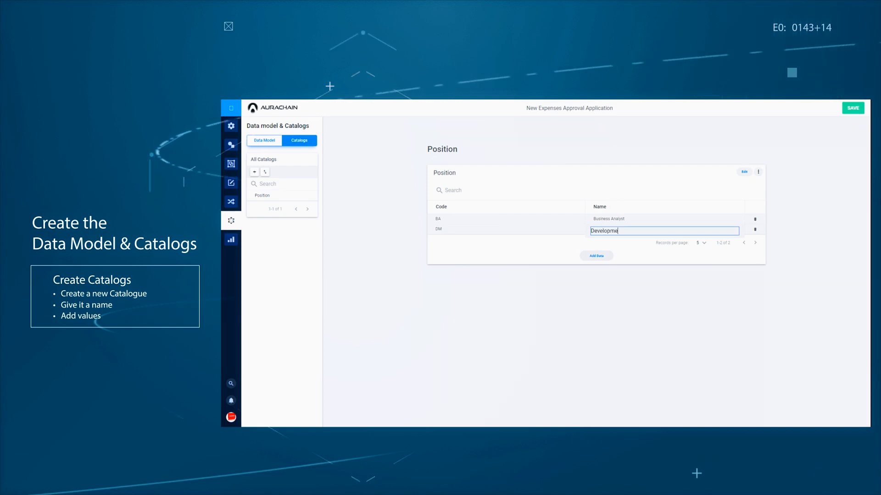
{"action": "type", "text": "nt Manager"}
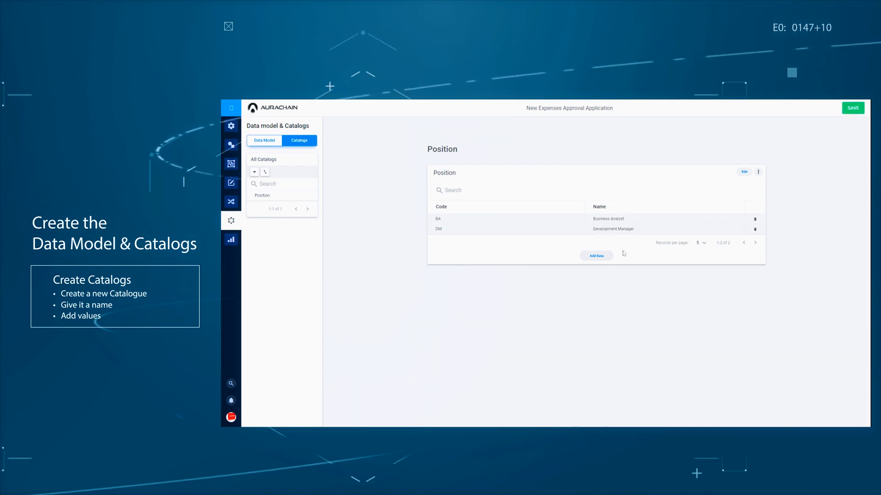
- Add an entry to the Position catalog with code "JD" and name "Java Developer"
{"action": "left_click", "coordinate": [596, 256]}
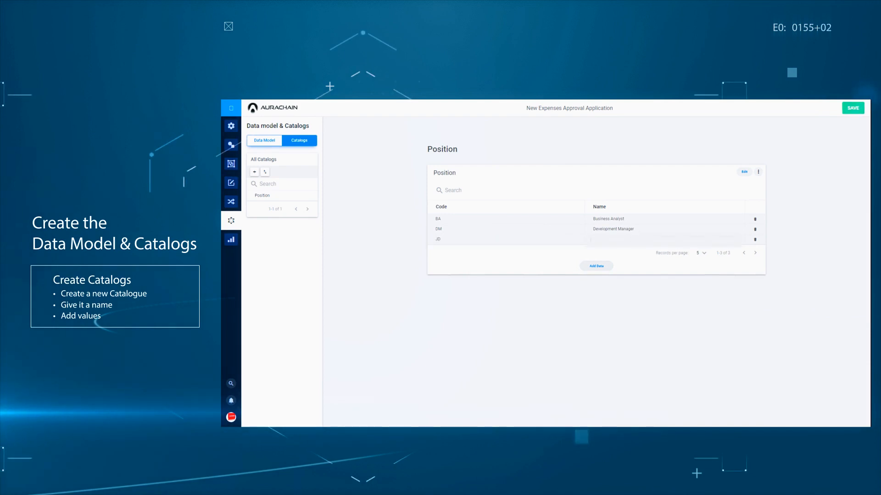
{"action": "type", "text": "Java Dev"}
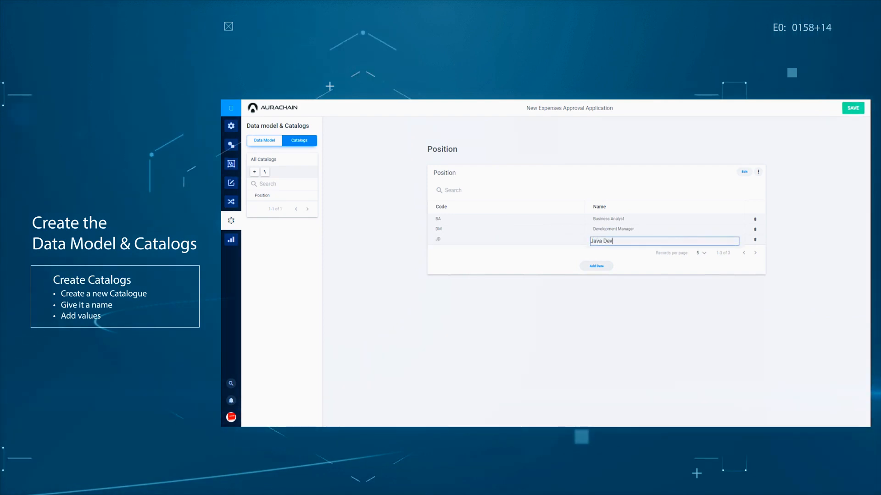
{"action": "type", "text": "eloper"}
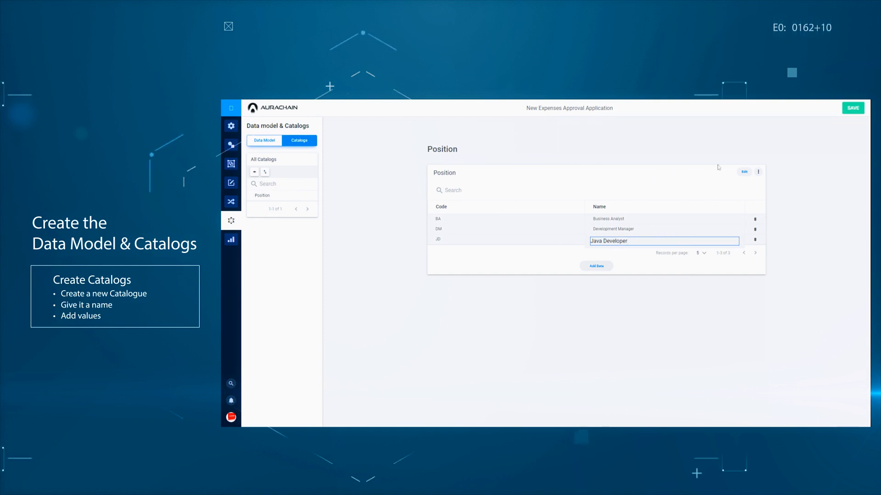
{"action": "left_click", "coordinate": [645, 276]}
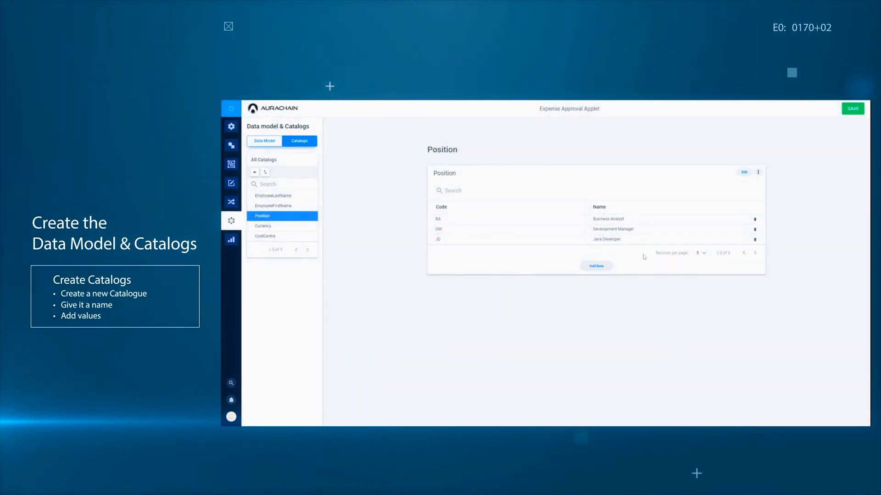
- Review the entries of the Currency and CostCentre catalogs in the Expense Approval Applet
{"action": "left_click", "coordinate": [284, 231]}
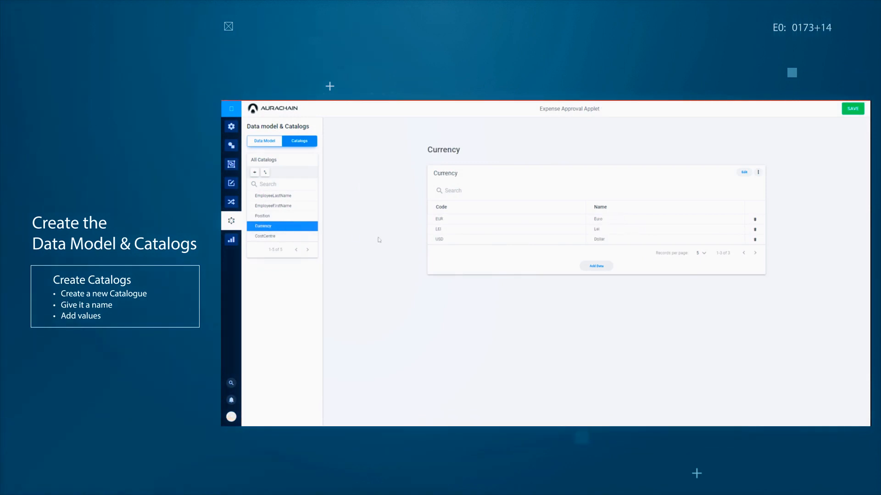
{"action": "left_click", "coordinate": [275, 237]}
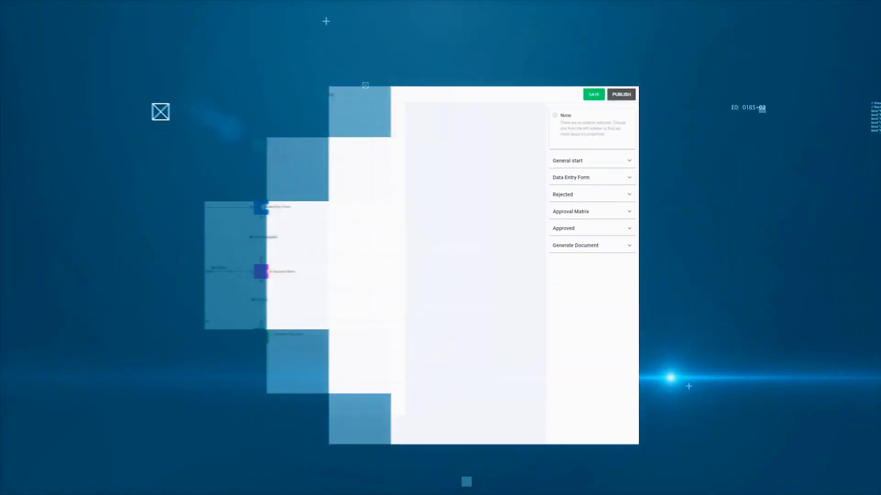
- Add a new document template in the Document Builder
{"action": "left_click", "coordinate": [21, 170]}
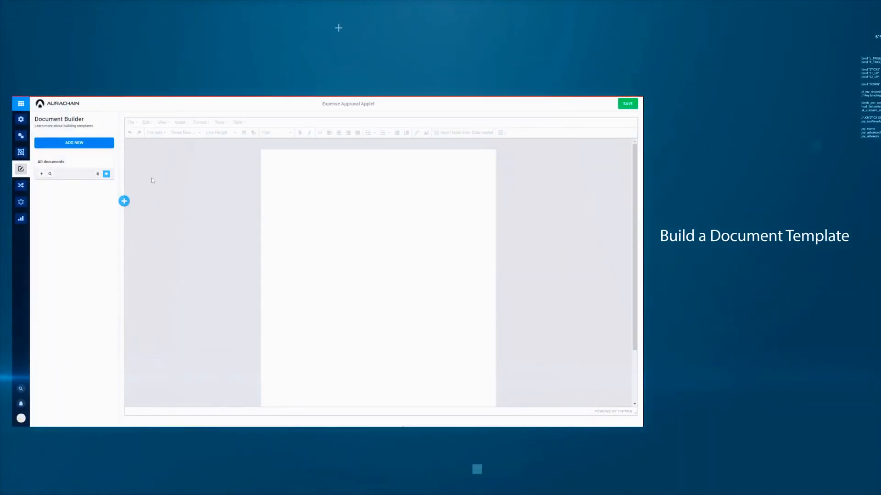
{"action": "left_click", "coordinate": [42, 175]}
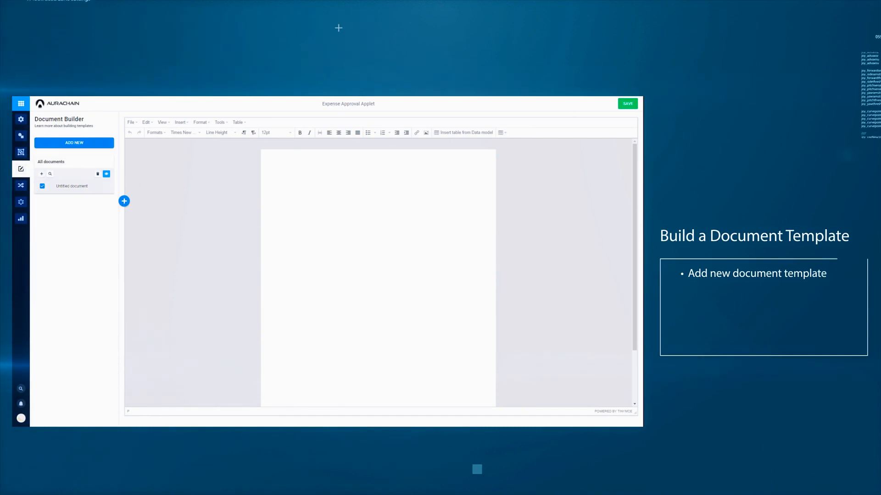
- Enter the heading "Expense Report" in 18pt text in the template and centre it
{"action": "left_click", "coordinate": [273, 136]}
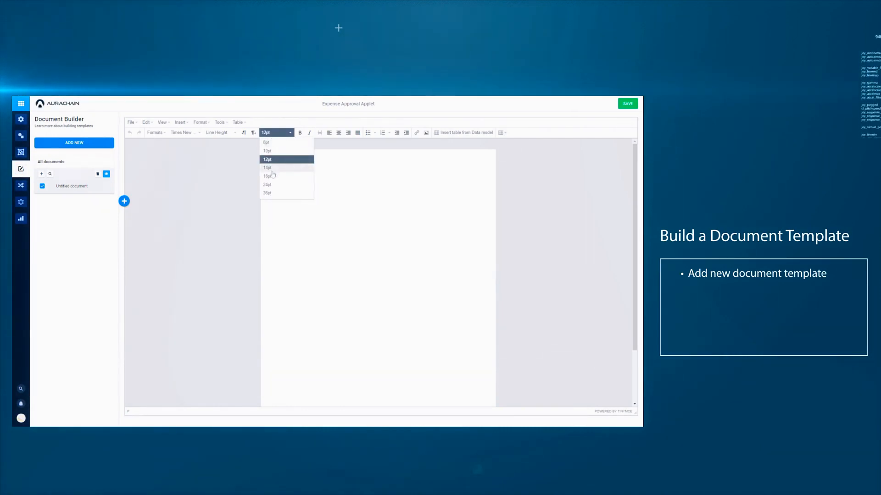
{"action": "left_click", "coordinate": [270, 173]}
{"action": "type", "text": "Expense Report"}
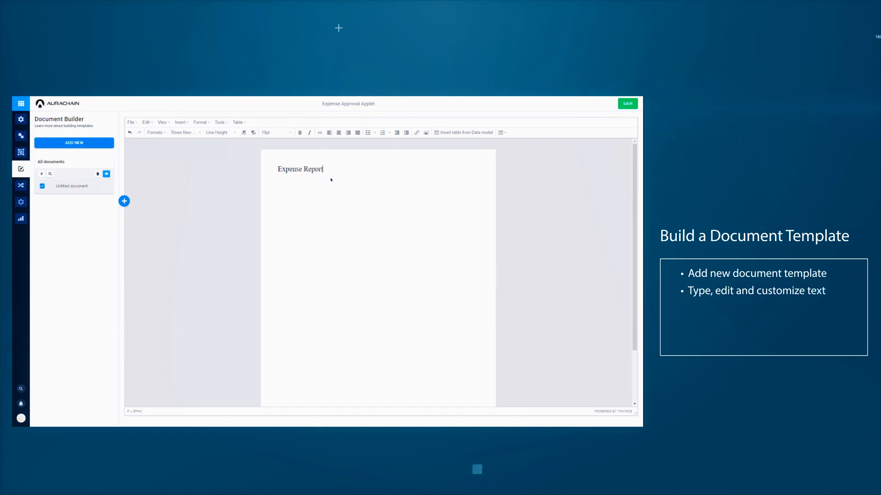
{"action": "key", "text": "ctrl+a"}
{"action": "left_click", "coordinate": [339, 133]}
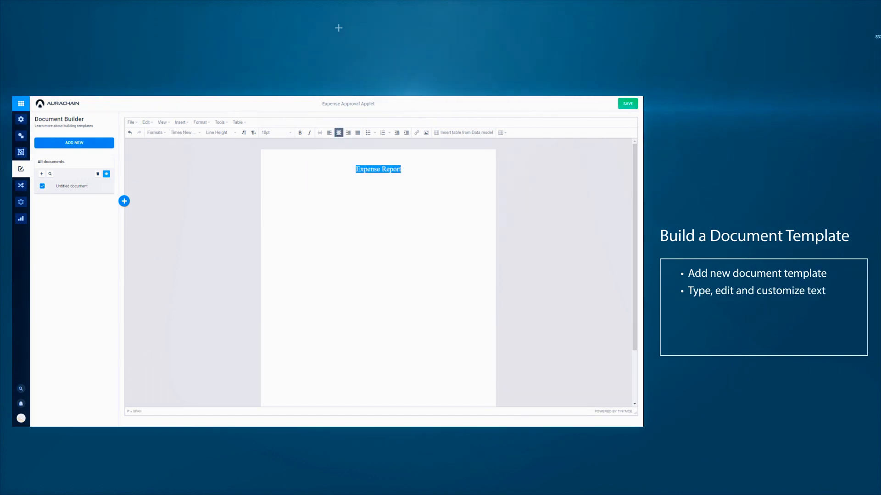
- Below the heading, add 14pt left-aligned lines reading "Employee First Name", "Employee last Name", "Phone No.", "Position" and "Email"
{"action": "left_click", "coordinate": [403, 170]}
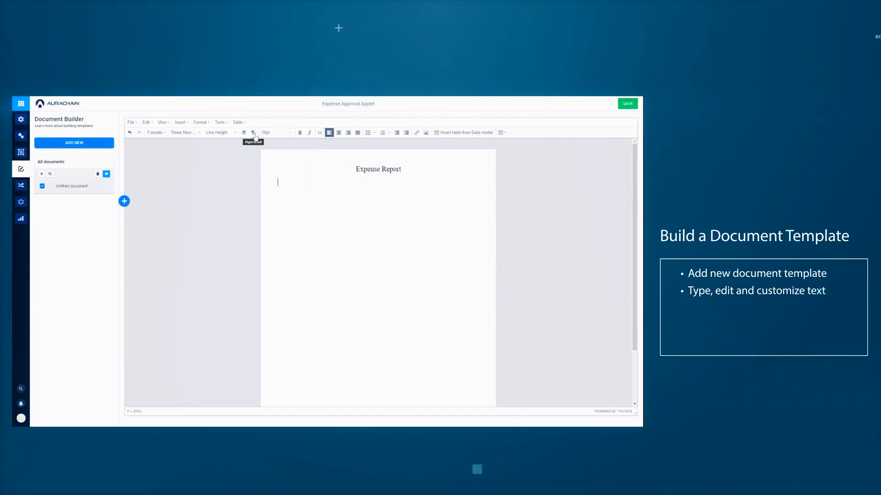
{"action": "left_click", "coordinate": [290, 134]}
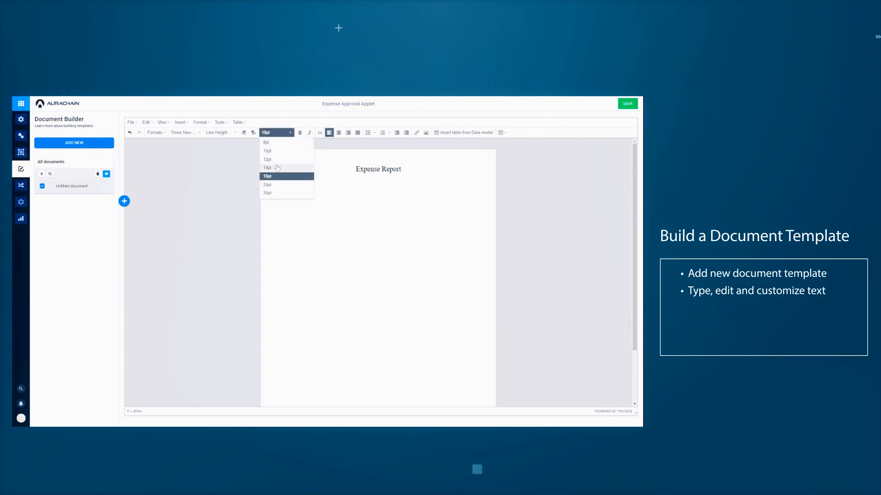
{"action": "left_click", "coordinate": [277, 168]}
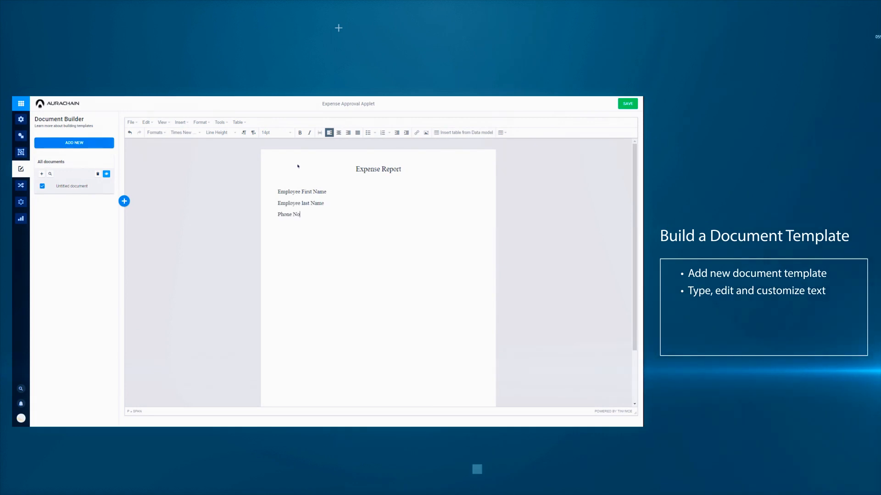
{"action": "type", "text": "."}
{"action": "key", "text": "Return"}
{"action": "type", "text": "Email"}
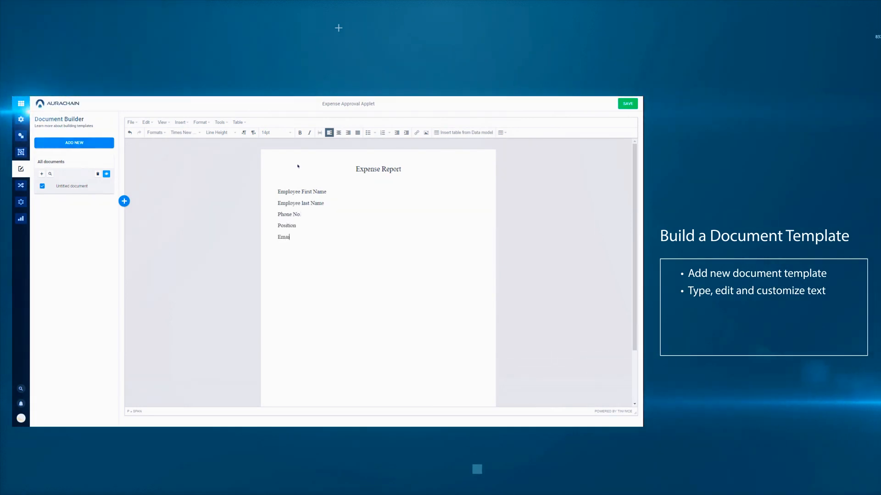
- After a blank line, add the lines "Expense Period", "Requested Expense Amount", "Approved Expense Amount" and "Cost Centre"
{"action": "key", "text": "Return"}
{"action": "key", "text": "Return"}
{"action": "type", "text": "Expense Period"}
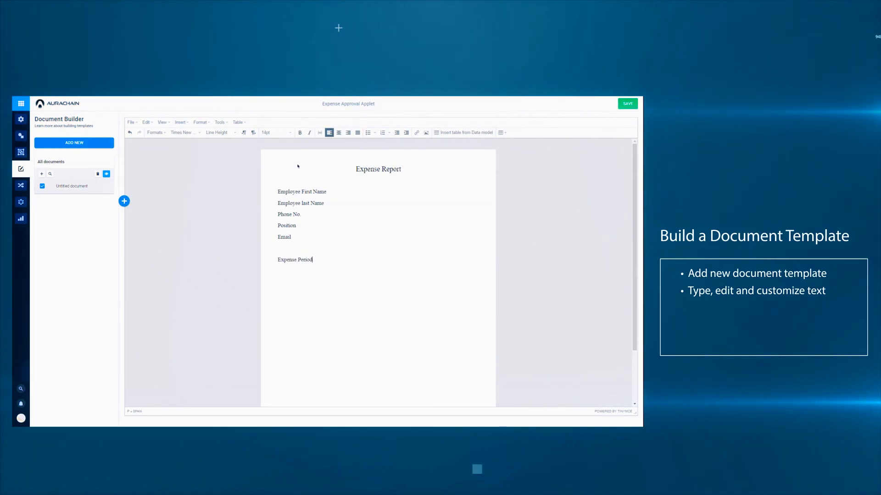
{"action": "key", "text": "Return"}
{"action": "type", "text": "Requested Expense Amount"}
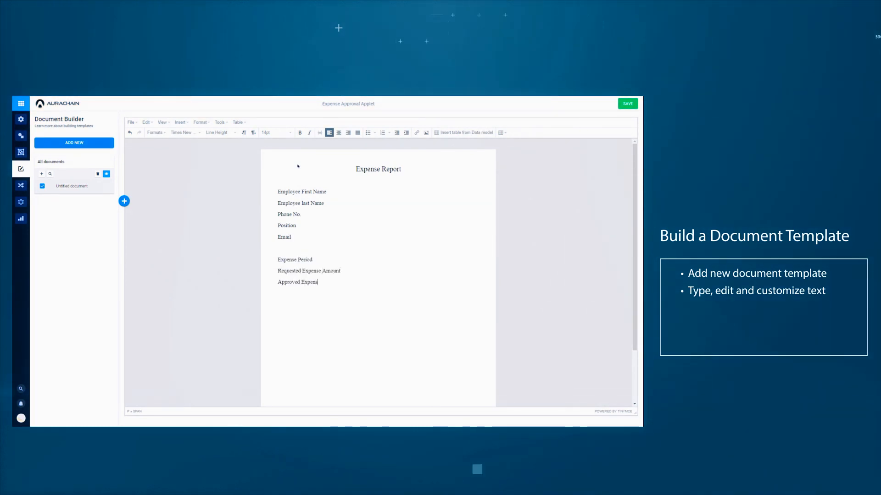
{"action": "key", "text": "Return"}
{"action": "type", "text": "Cost Centre"}
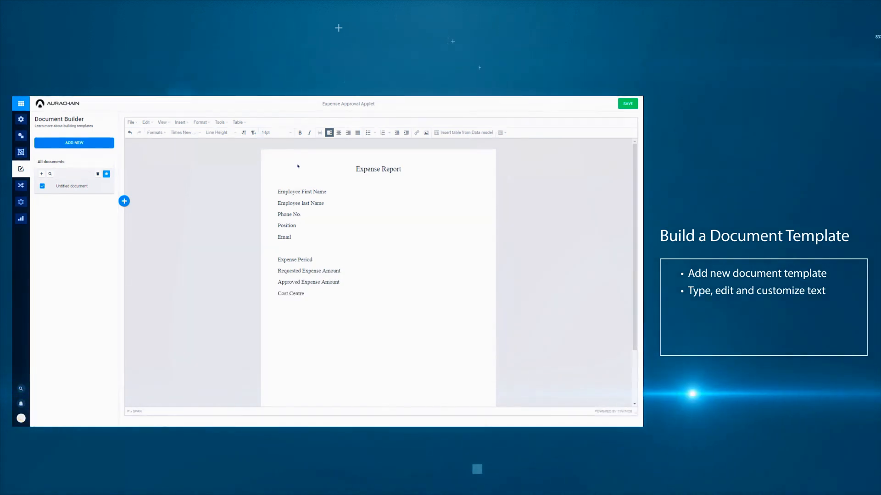
- Add a colon and the matching data model field, ApplicantInfo.FirstName and ApplicantInfo.LastName, after the employee first name and last name labels
{"action": "left_click", "coordinate": [124, 201]}
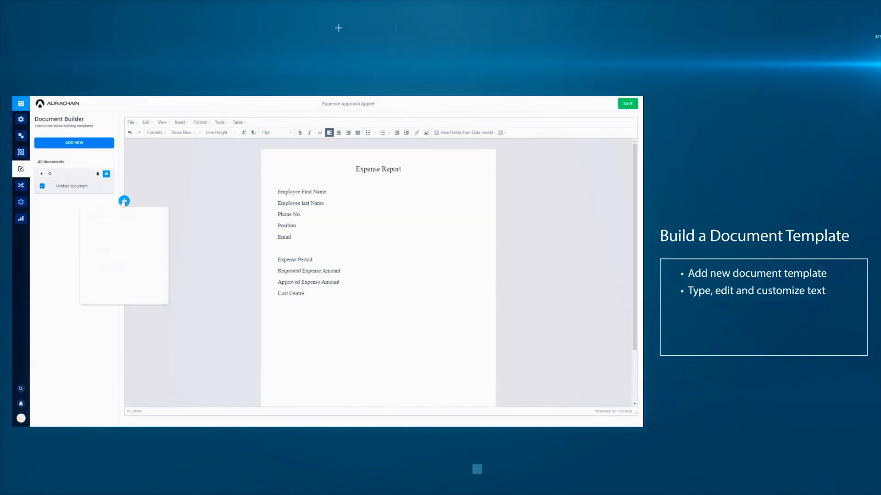
{"action": "type", "text": "phone"}
{"action": "left_click_drag", "start_coordinate": [100, 236], "coordinate": [90, 225]}
{"action": "type", "text": "first"}
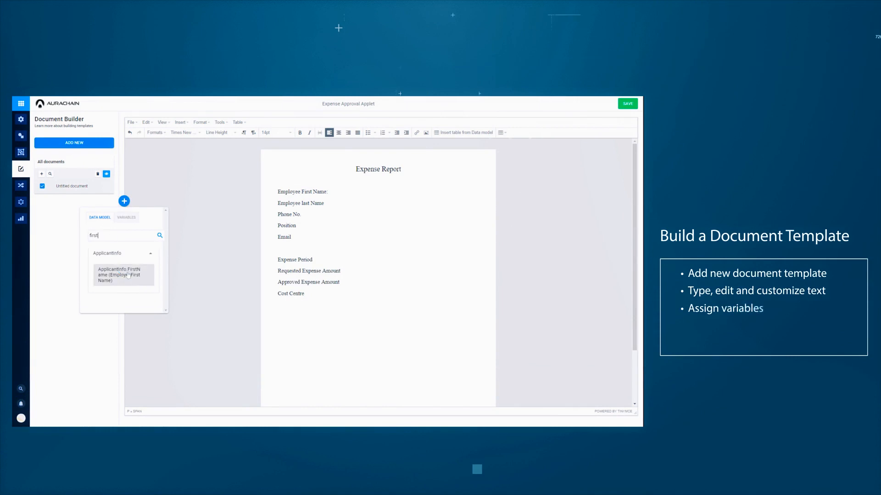
{"action": "left_click", "coordinate": [120, 275]}
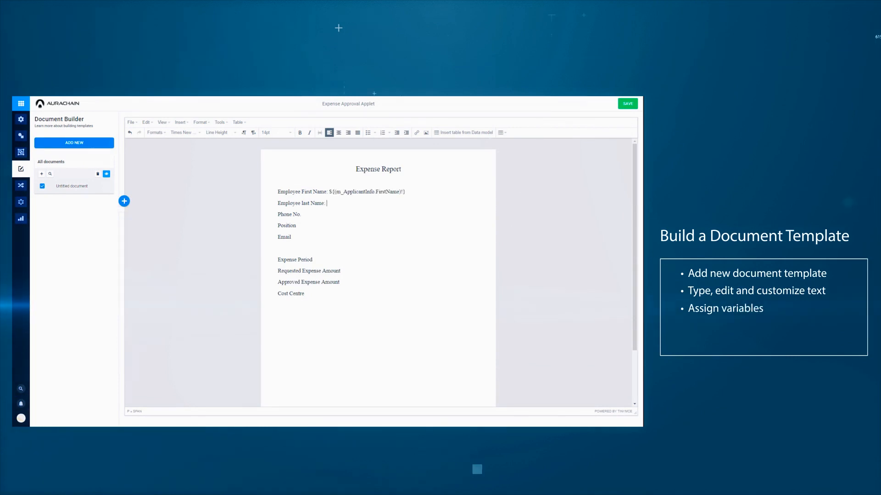
{"action": "left_click", "coordinate": [124, 201]}
{"action": "left_click_drag", "start_coordinate": [98, 235], "coordinate": [79, 234]}
{"action": "type", "text": "last"}
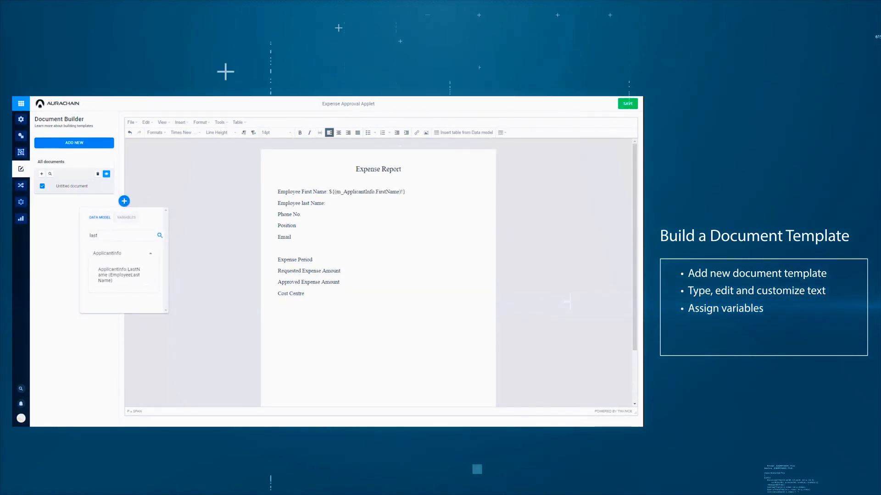
{"action": "left_click", "coordinate": [119, 275]}
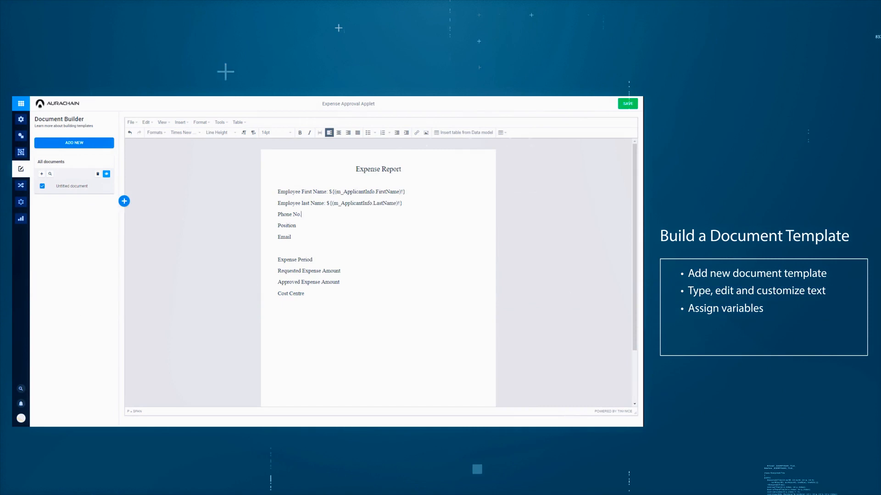
- Add a colon and the ApplicantInfo fields PhoneNo, Position and Email after the Phone No., Position and Email labels respectively
{"action": "left_click", "coordinate": [123, 201]}
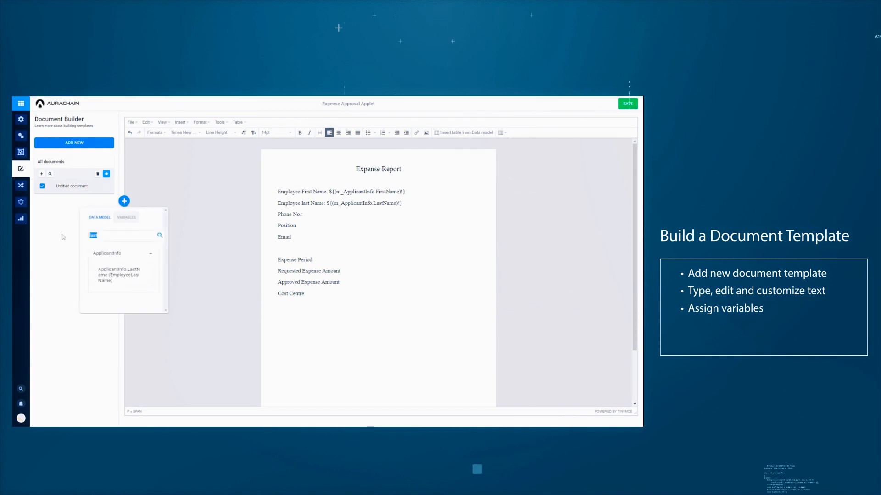
{"action": "left_click", "coordinate": [119, 270]}
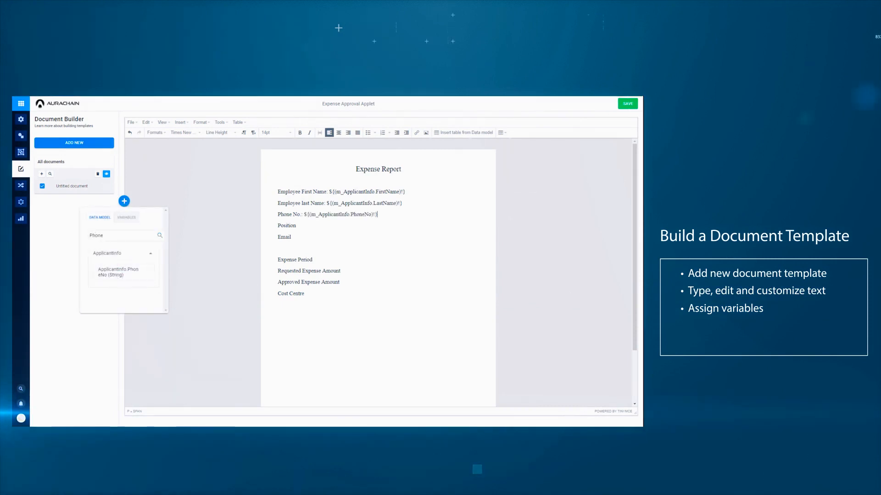
{"action": "left_click", "coordinate": [125, 202]}
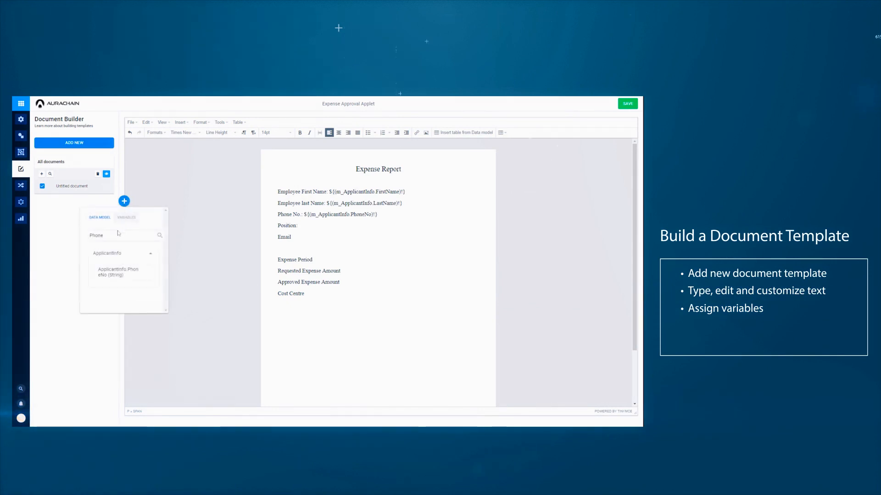
{"action": "type", "text": "position"}
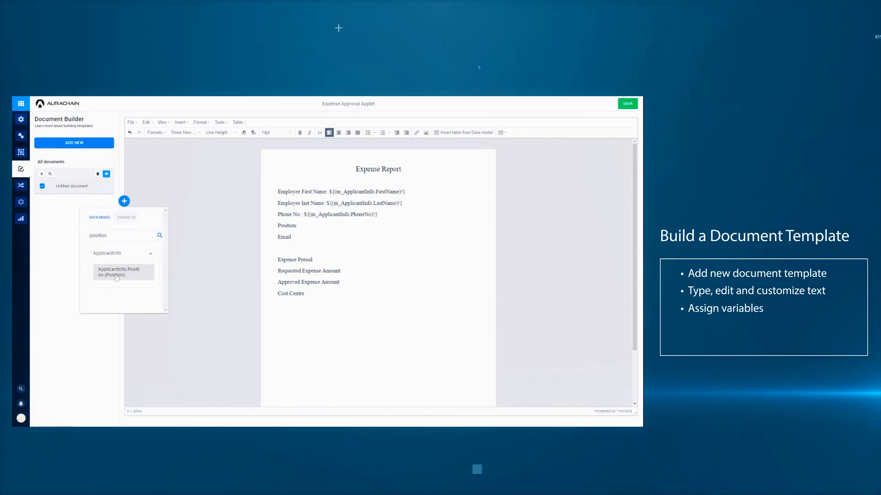
{"action": "left_click", "coordinate": [117, 274]}
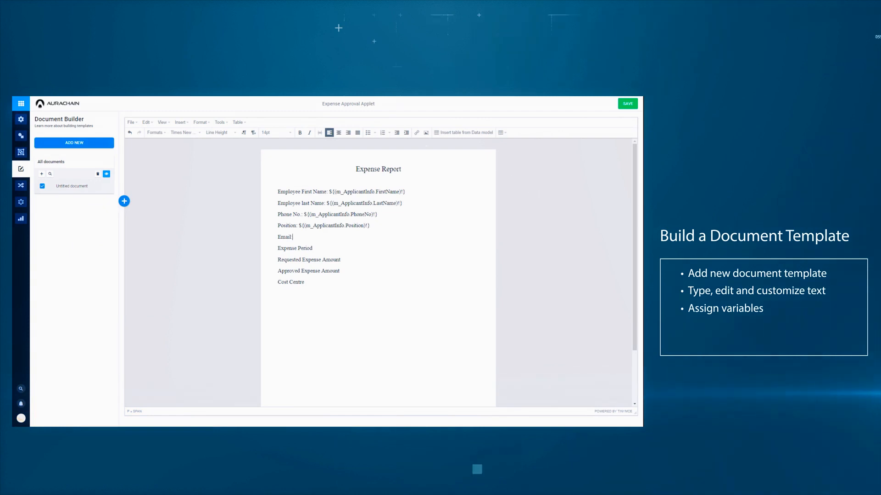
{"action": "type", "text": ":"}
{"action": "left_click", "coordinate": [125, 201]}
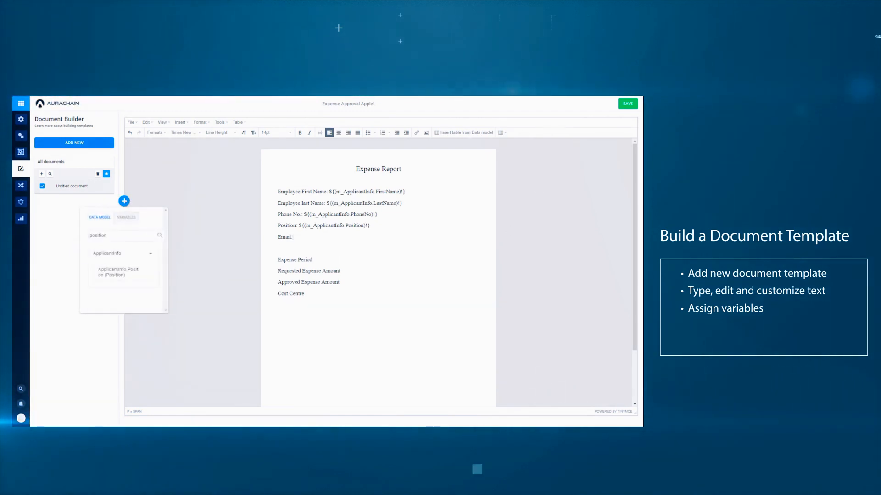
{"action": "left_click", "coordinate": [126, 271]}
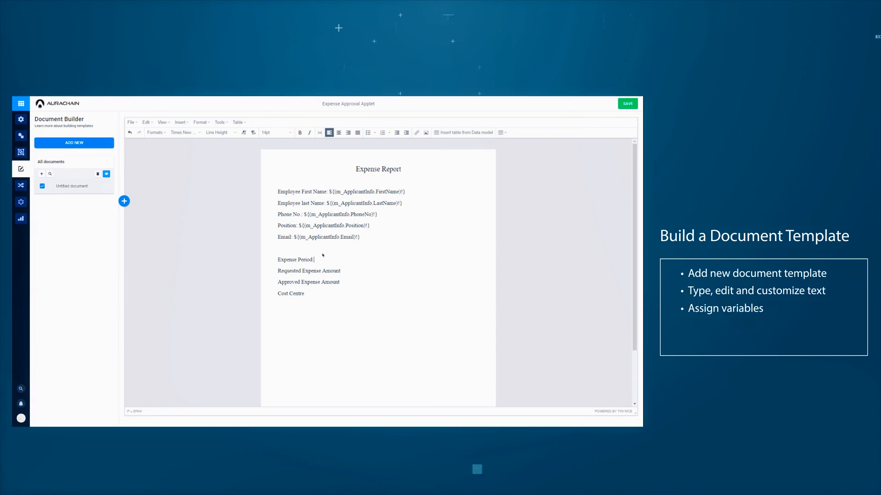
- Complete the Expense Period line with a colon and the fields ExpenseDetails.PeriodFrom and ExpenseDetails.PeriodTo, separated by a hyphen
{"action": "left_click", "coordinate": [125, 201]}
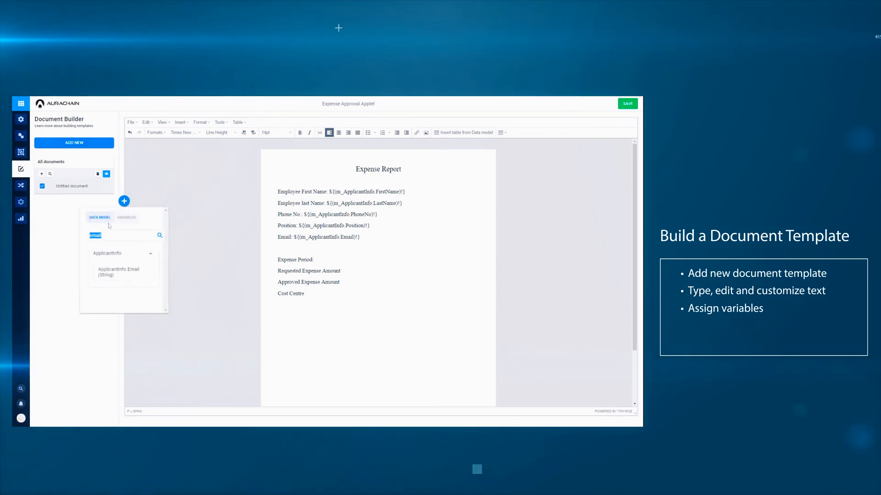
{"action": "left_click", "coordinate": [119, 272]}
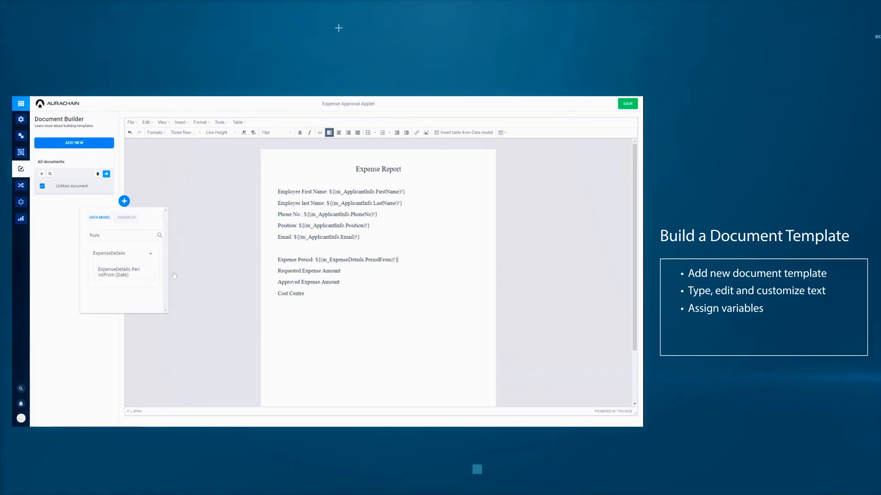
{"action": "double_click", "coordinate": [94, 235]}
{"action": "type", "text": "to"}
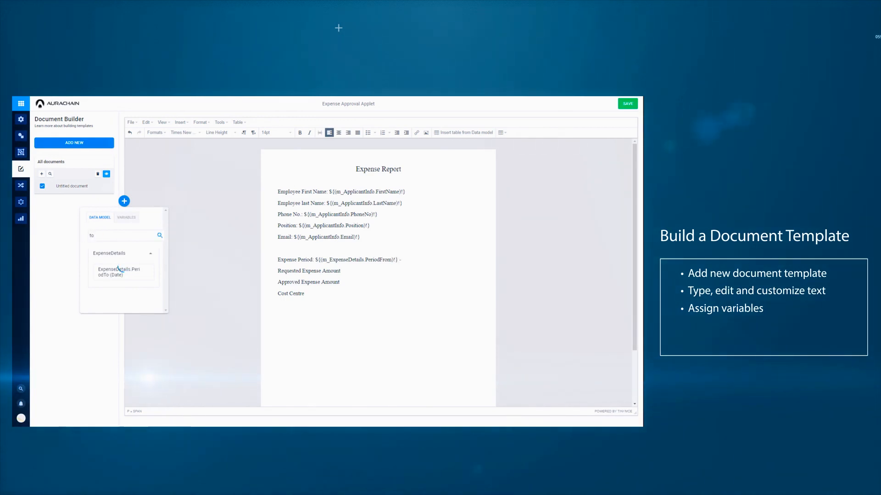
{"action": "left_click", "coordinate": [120, 272]}
- Add a colon after the Requested Expense Amount label and open the data model field search for it
{"action": "left_click", "coordinate": [341, 272]}
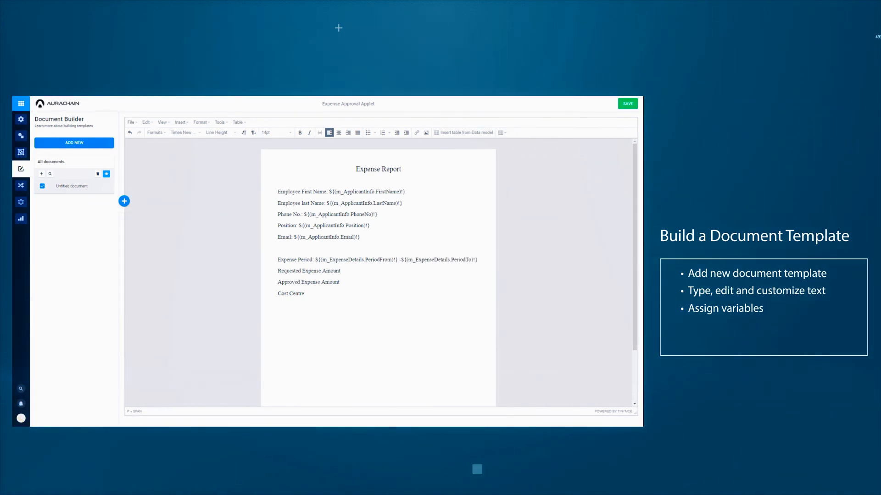
{"action": "left_click", "coordinate": [124, 202]}
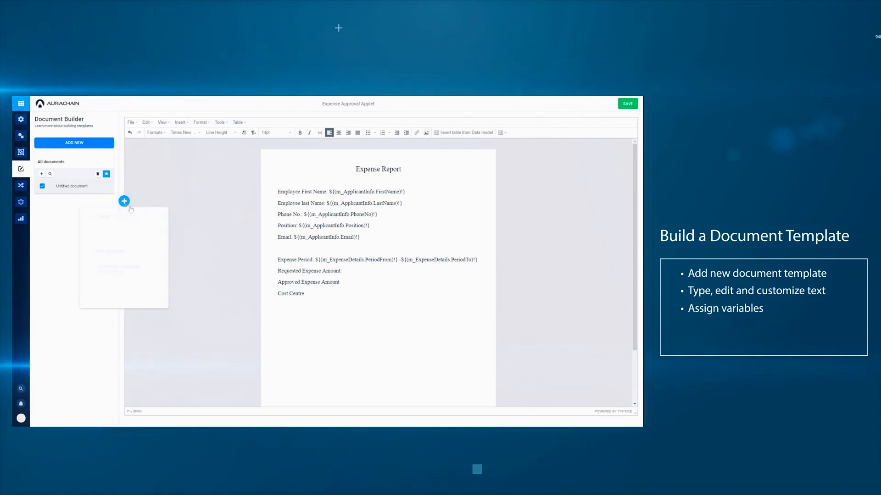
{"action": "left_click_drag", "start_coordinate": [97, 236], "coordinate": [83, 239]}
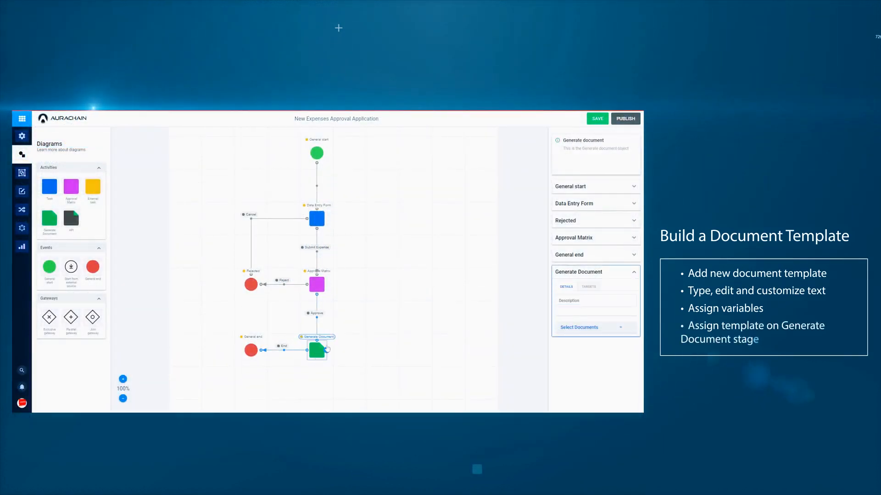
- Assign the Expense Report template to the Generate Document stage with data model field Documents.expenseReport, and save the document settings
{"action": "left_click", "coordinate": [578, 331]}
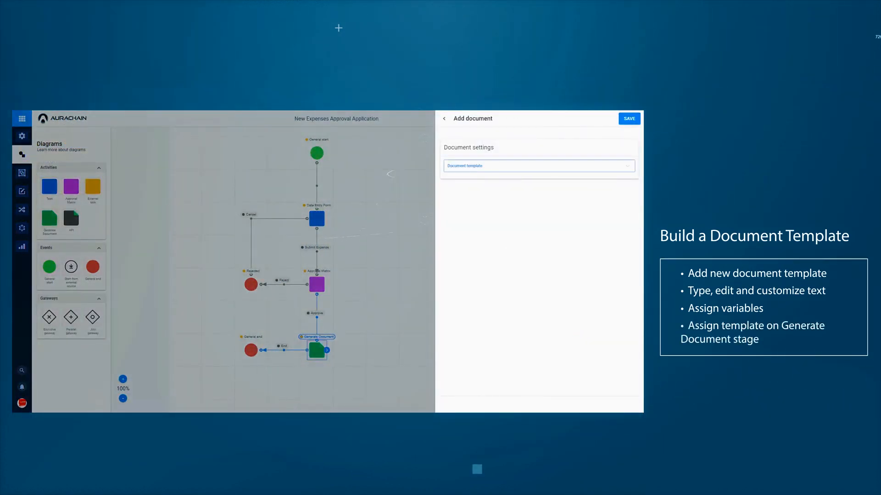
{"action": "left_click", "coordinate": [482, 183]}
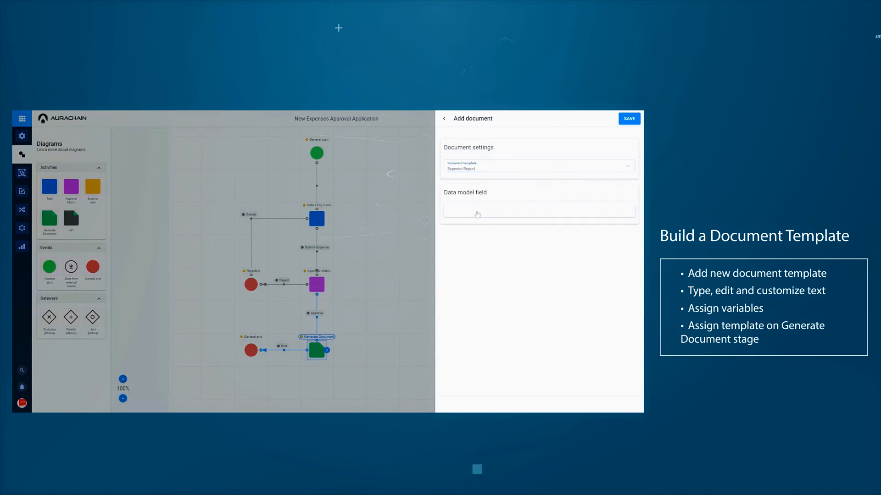
{"action": "left_click", "coordinate": [477, 214]}
{"action": "left_click", "coordinate": [492, 221]}
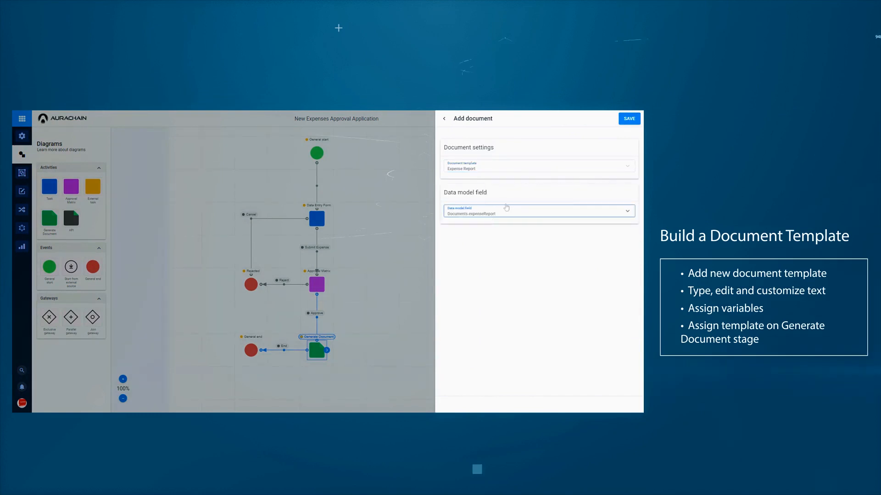
{"action": "left_click", "coordinate": [629, 120]}
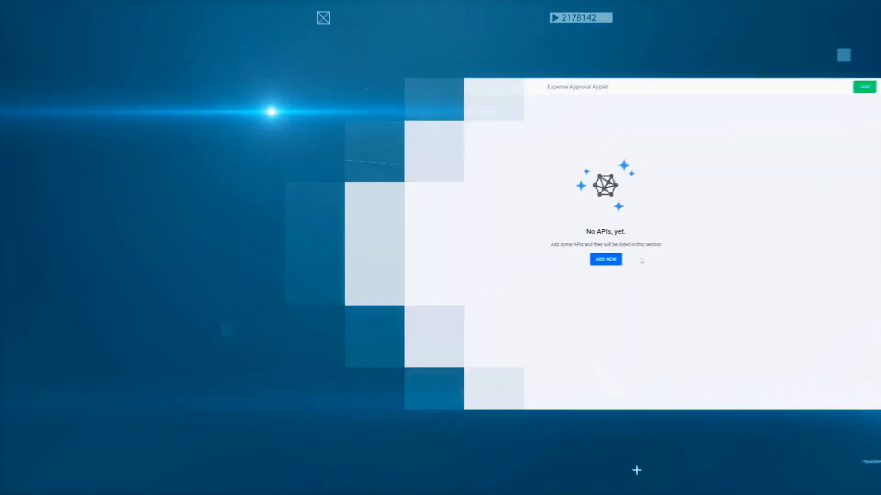
{"action": "left_click", "coordinate": [599, 259]}
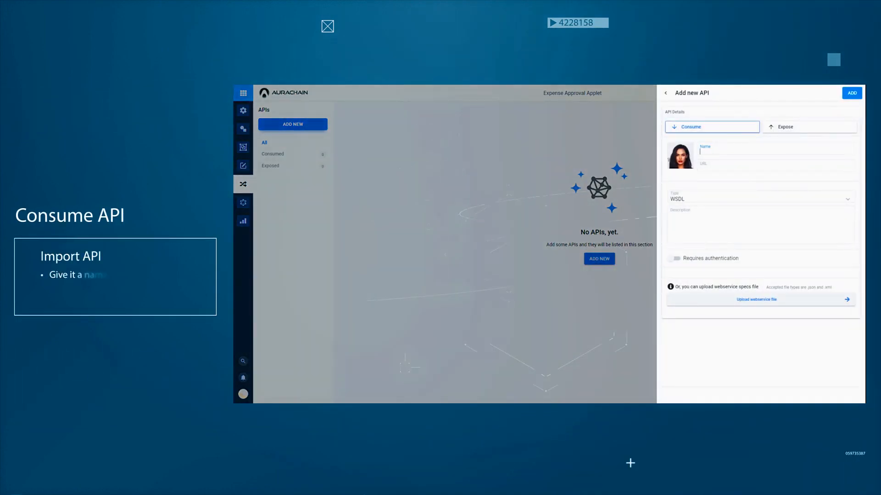
{"action": "type", "text": "Check employee"}
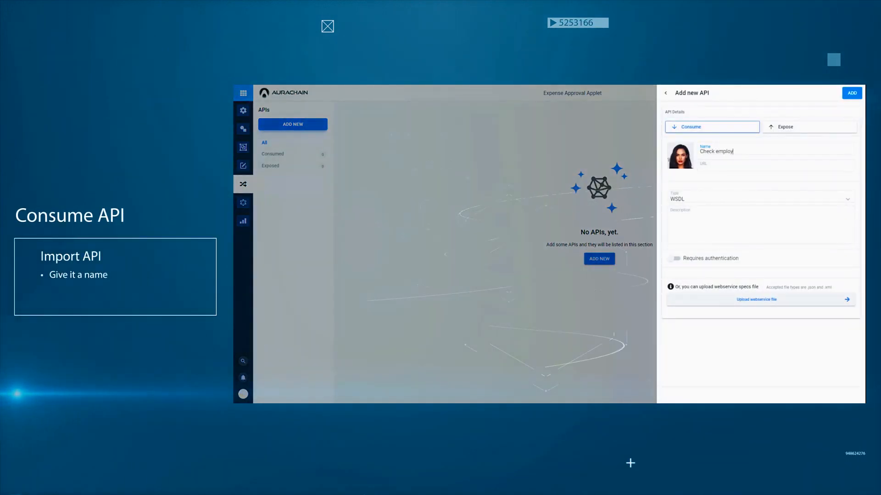
{"action": "key", "text": "Tab"}
{"action": "type", "text": "http://sib-mule-node01.hq.agys.ch:8080/v2/api-docs"}
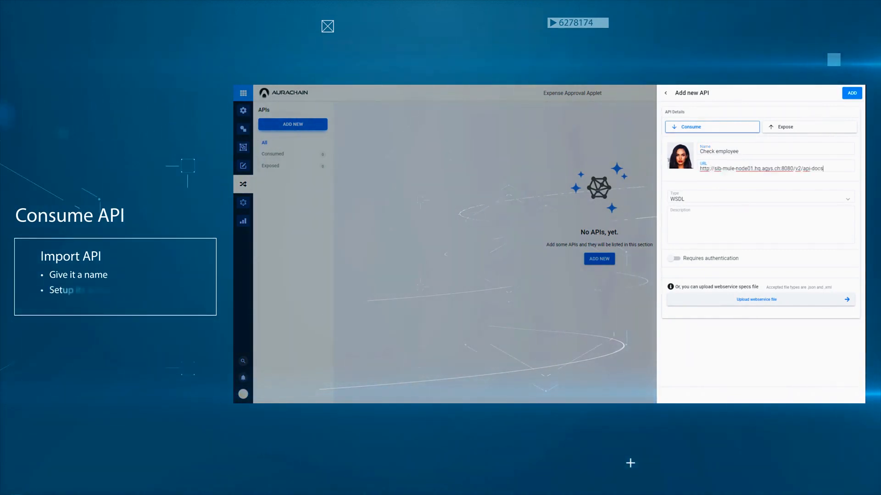
{"action": "left_click", "coordinate": [694, 201]}
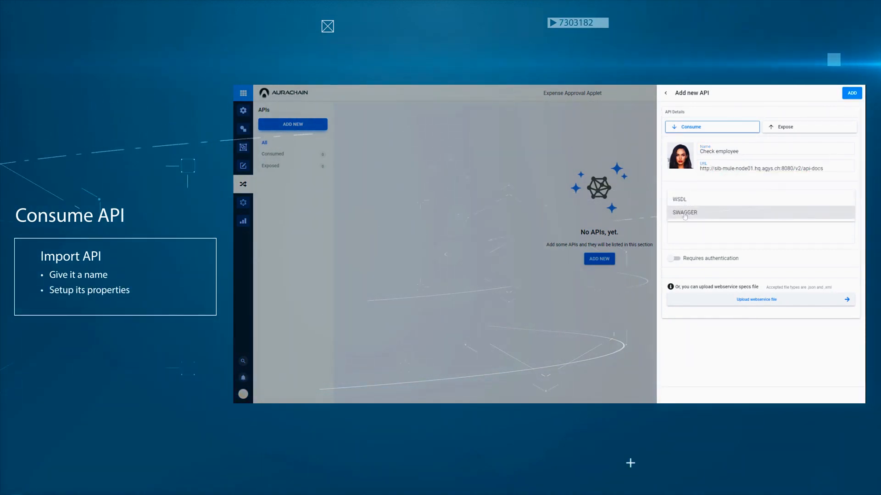
{"action": "left_click", "coordinate": [688, 211]}
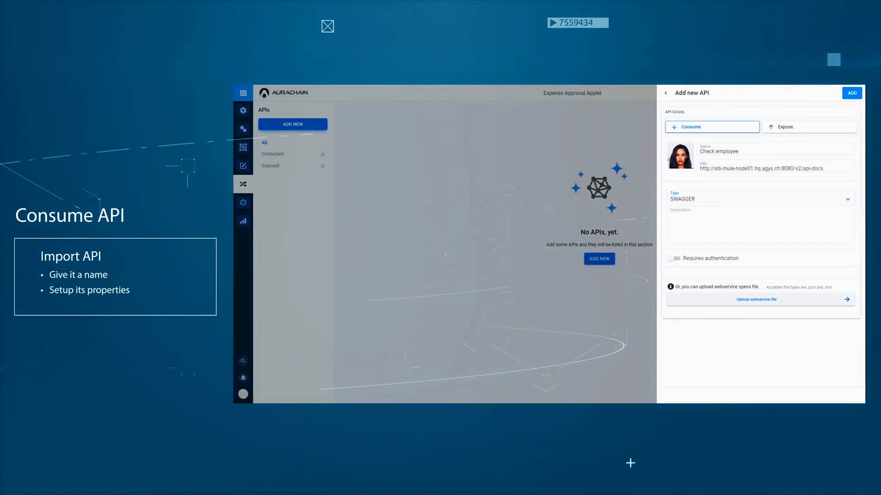
{"action": "left_click", "coordinate": [852, 94]}
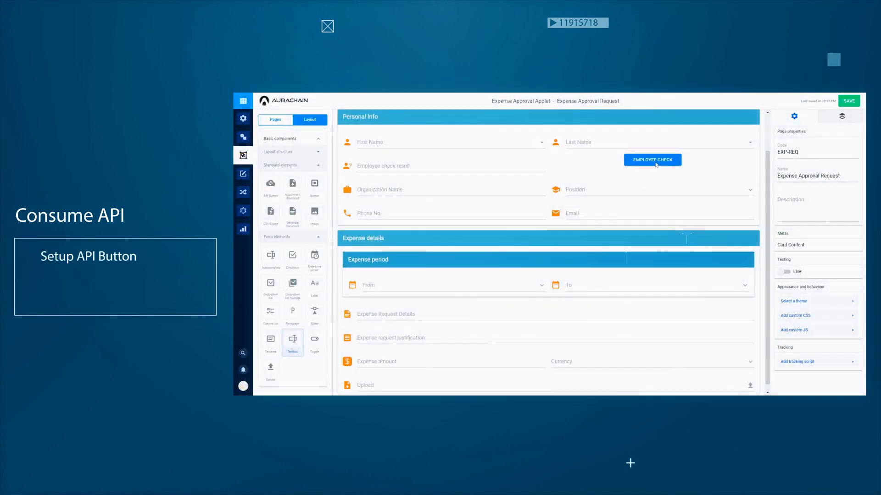
- Set the Employee Check button's API mapping to the API Api_Mock_Util with the method addCheckPersonUsingPOST
{"action": "left_click", "coordinate": [656, 165]}
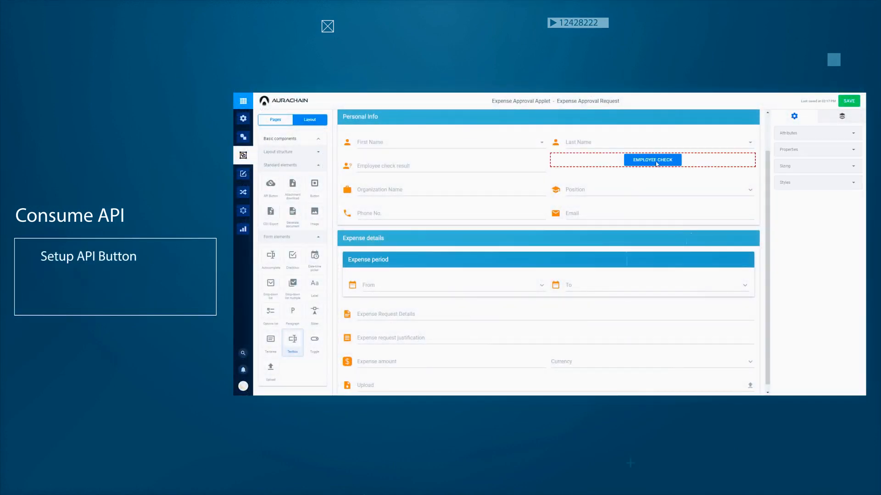
{"action": "left_click", "coordinate": [799, 148]}
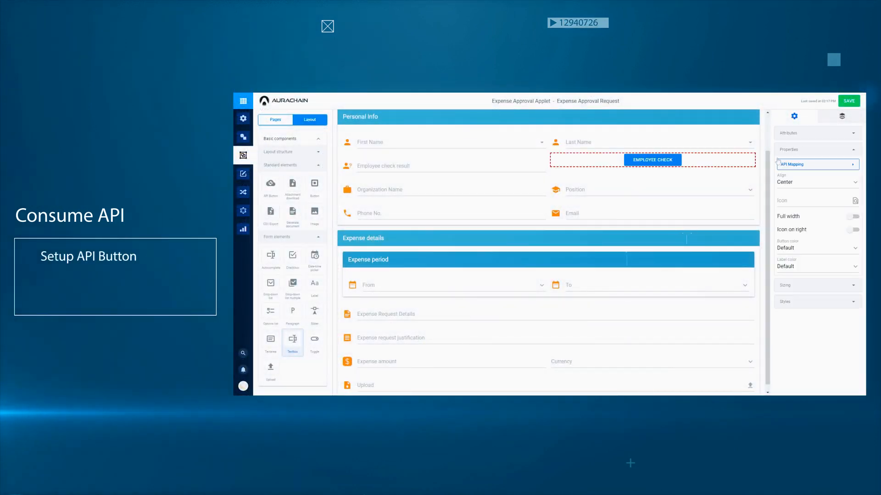
{"action": "left_click", "coordinate": [826, 166]}
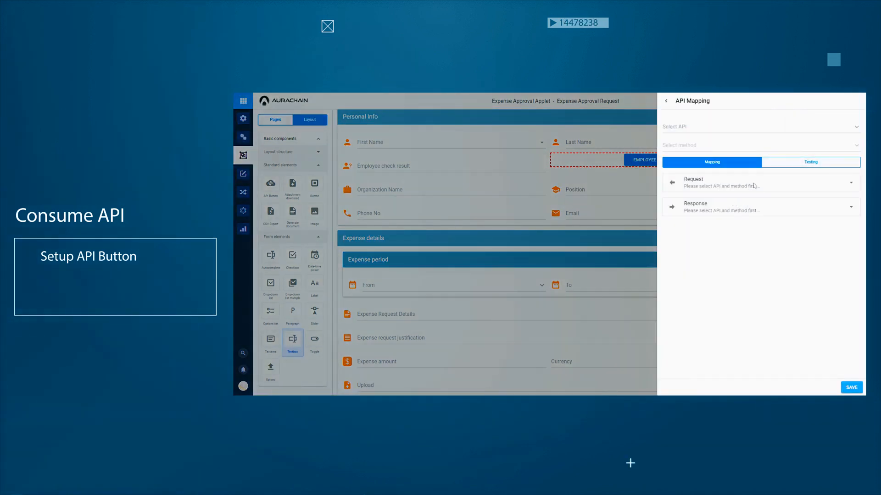
{"action": "left_click", "coordinate": [700, 128]}
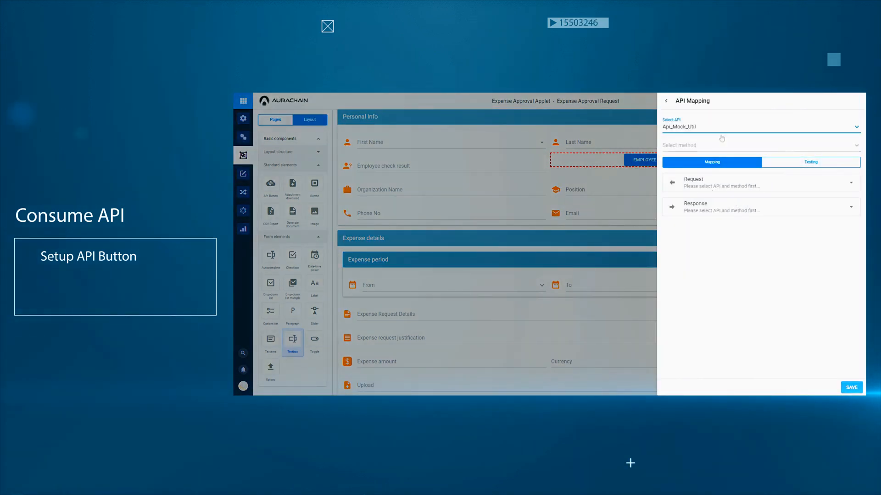
{"action": "left_click", "coordinate": [698, 146]}
{"action": "left_click", "coordinate": [698, 142]}
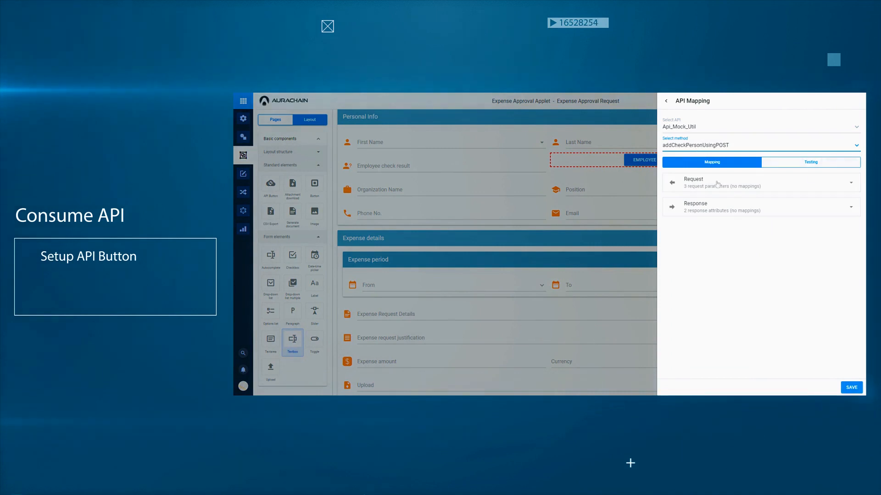
- Map the request parameters firstName to First Name, id to Last Name, and status to Position
{"action": "left_click", "coordinate": [750, 207]}
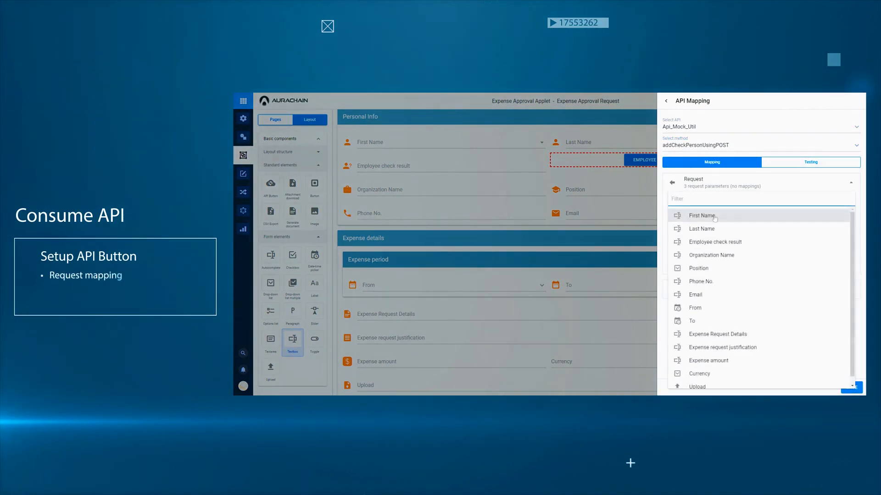
{"action": "left_click", "coordinate": [715, 211]}
{"action": "left_click", "coordinate": [767, 233]}
{"action": "left_click", "coordinate": [718, 255]}
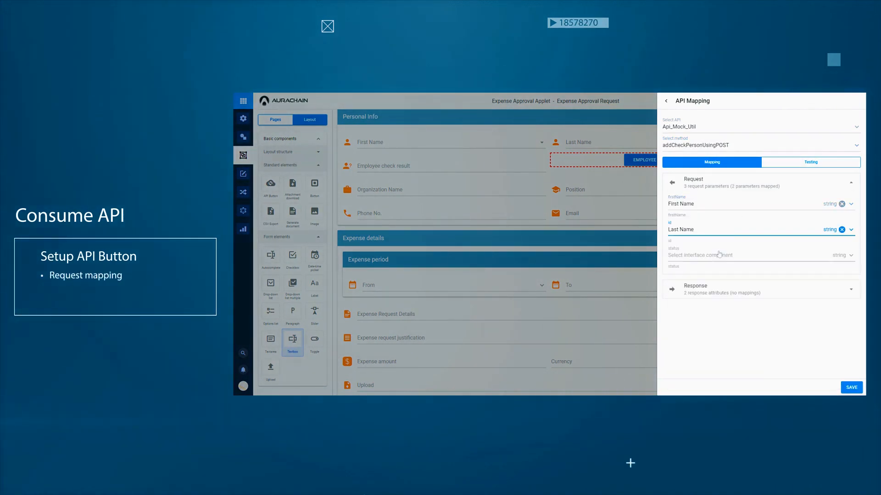
{"action": "left_click", "coordinate": [722, 257]}
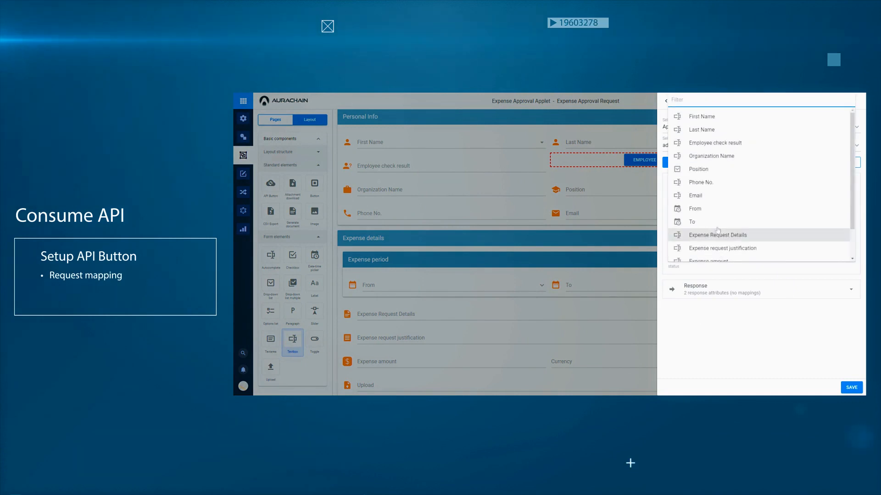
{"action": "left_click", "coordinate": [703, 169]}
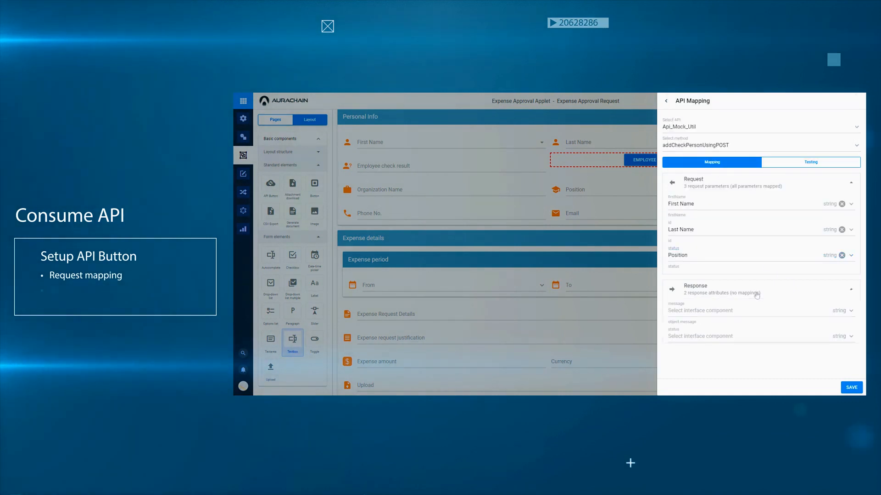
- Map the response attribute status to the Employee check result component and save the API mapping
{"action": "left_click", "coordinate": [712, 339]}
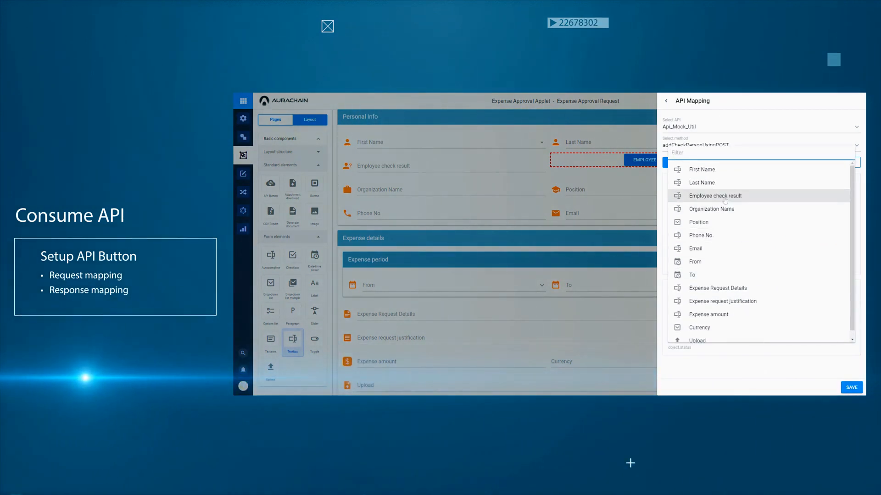
{"action": "left_click", "coordinate": [742, 197]}
{"action": "left_click", "coordinate": [852, 387]}
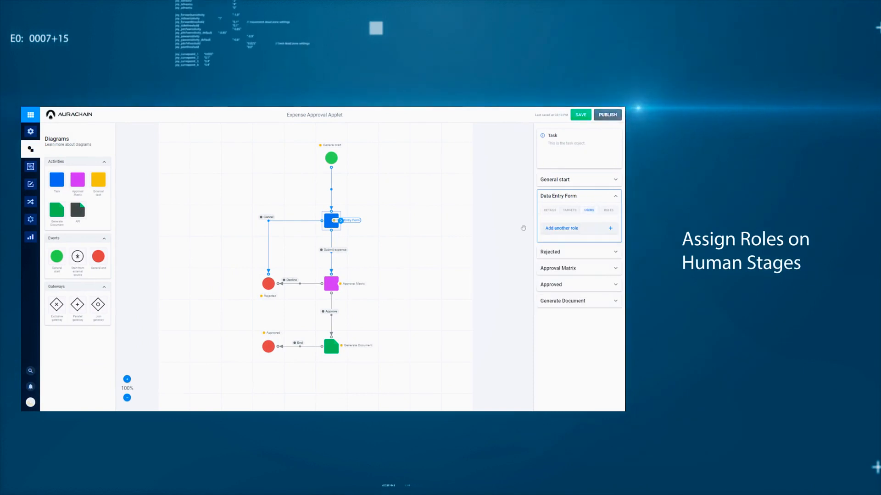
- Assign the Expenses Initiator role to the Data Entry Form stage by searching for "expenses", and save the diagram
{"action": "left_click", "coordinate": [590, 232]}
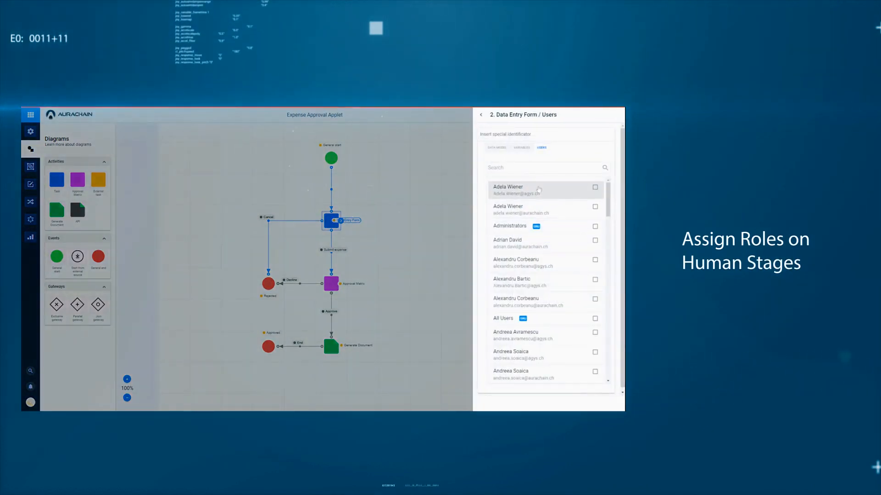
{"action": "left_click", "coordinate": [521, 168]}
{"action": "type", "text": "expen"}
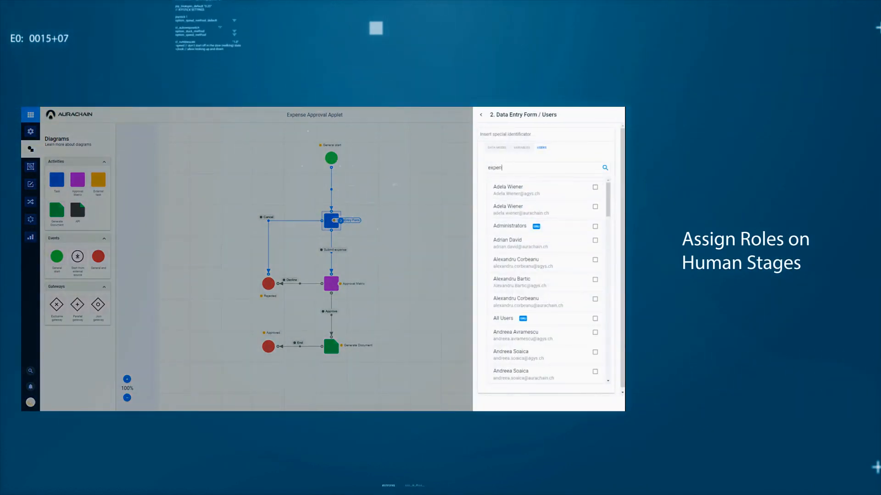
{"action": "type", "text": "ses"}
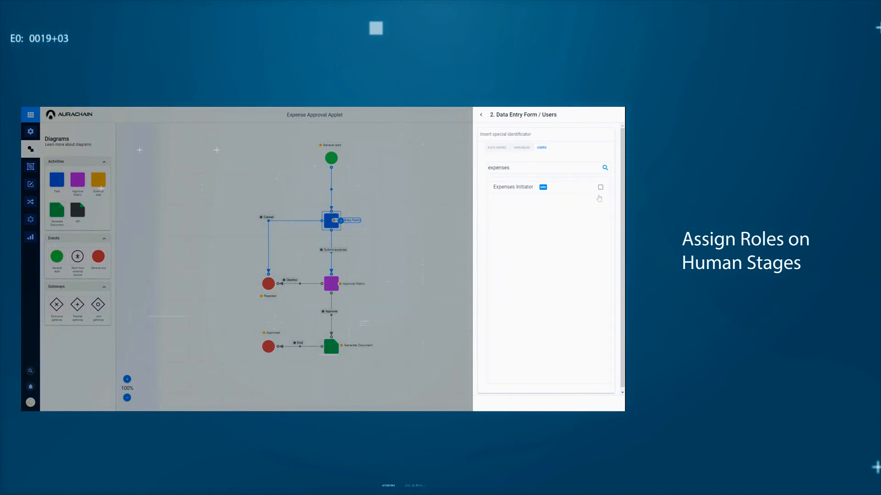
{"action": "left_click", "coordinate": [600, 187]}
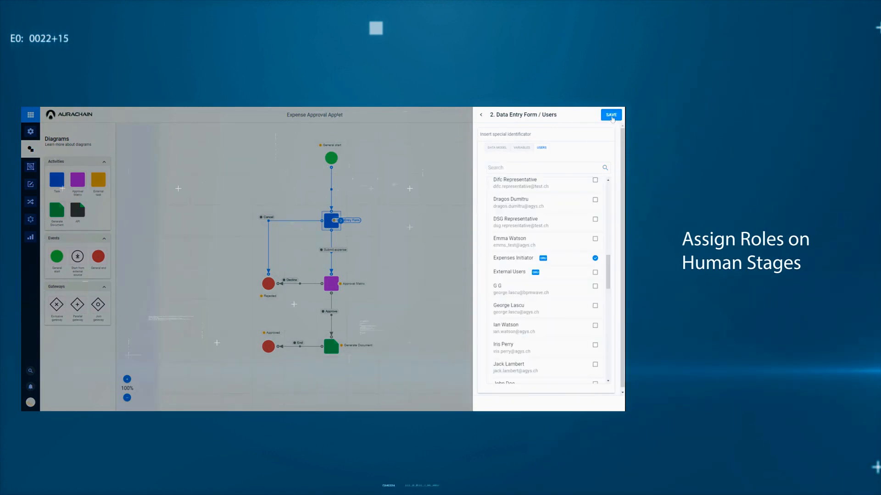
{"action": "left_click", "coordinate": [611, 117]}
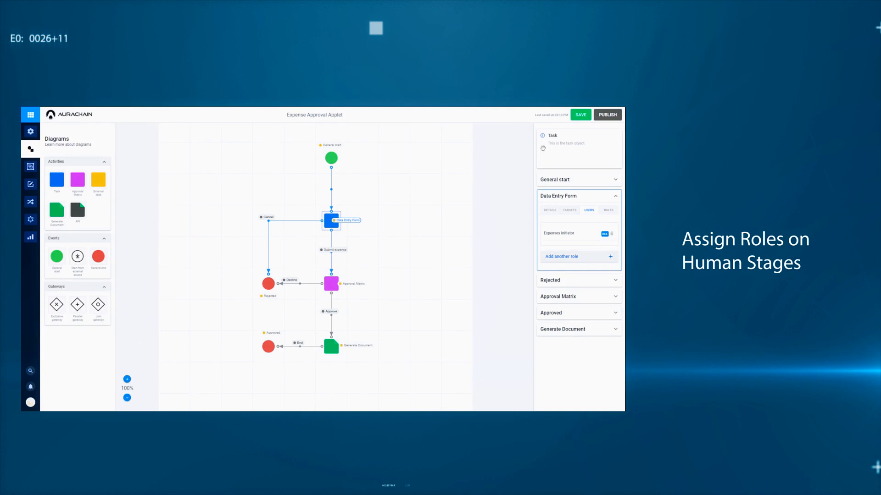
{"action": "left_click", "coordinate": [582, 115]}
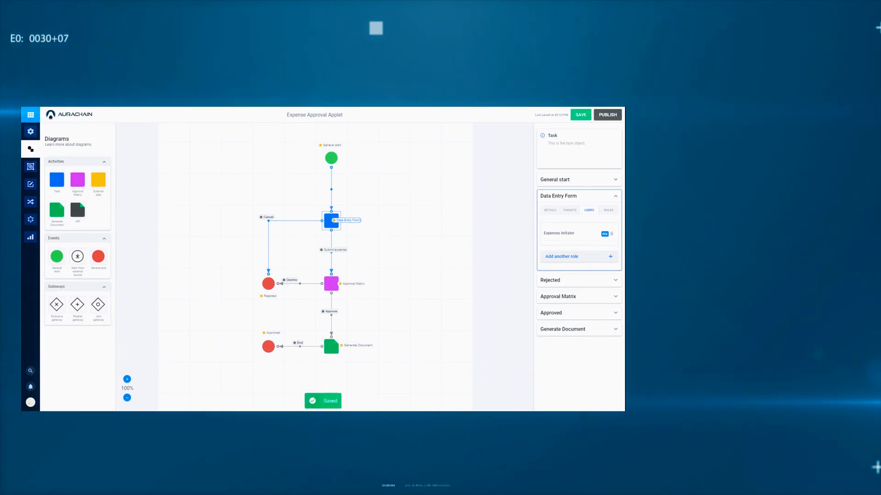